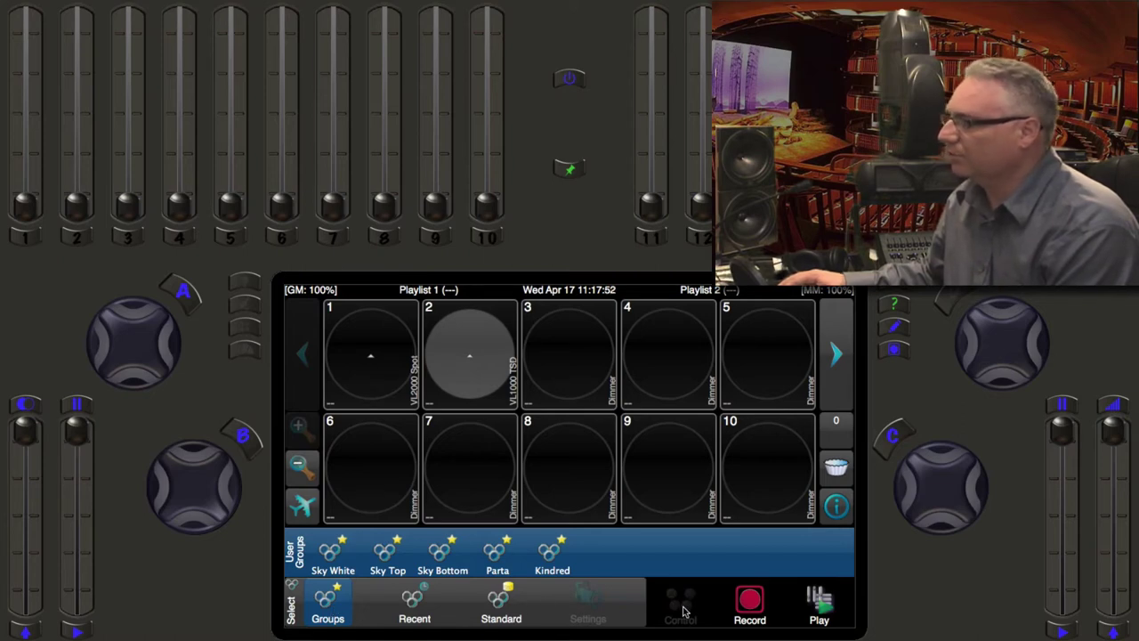
- Select fixture 1 and examine its intensity, color, position and shape wheel controls
click(380, 386)
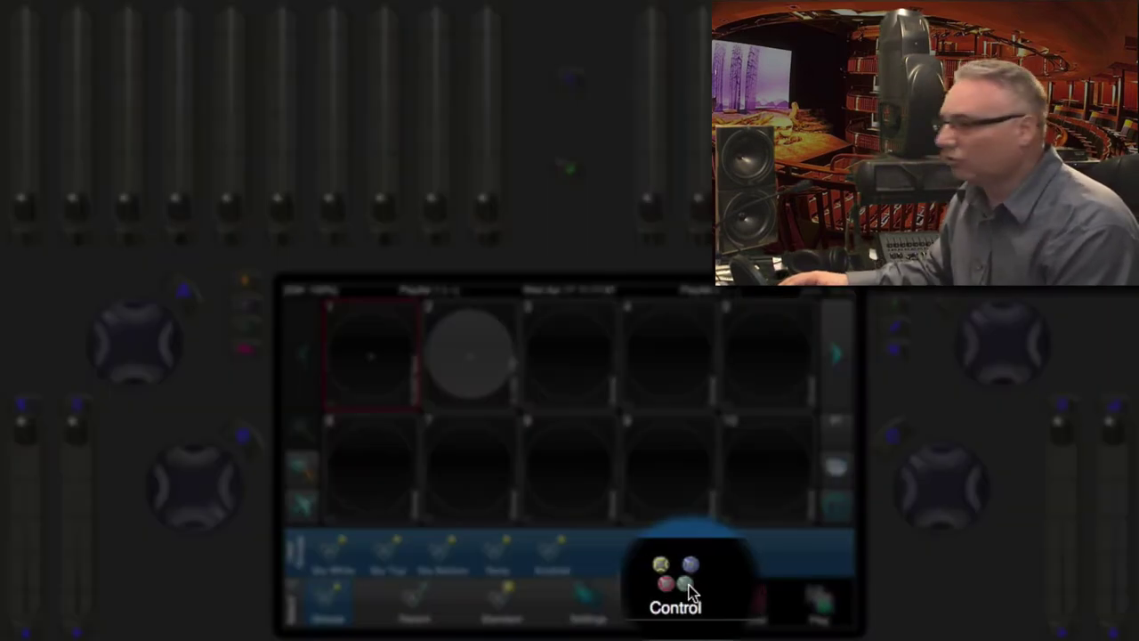
click(685, 589)
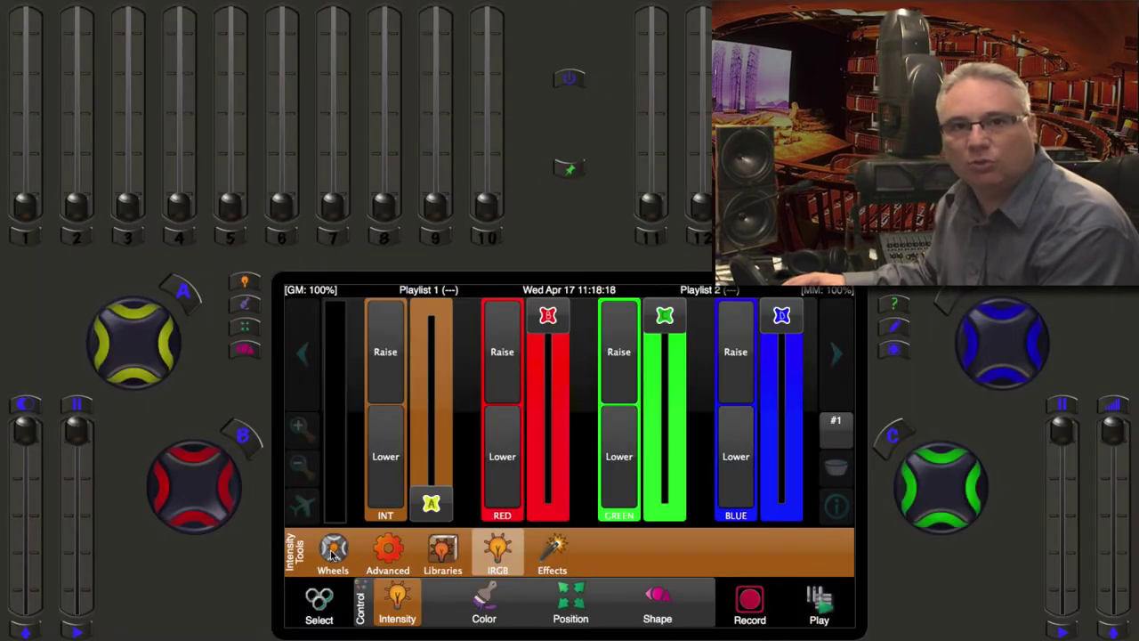
click(334, 551)
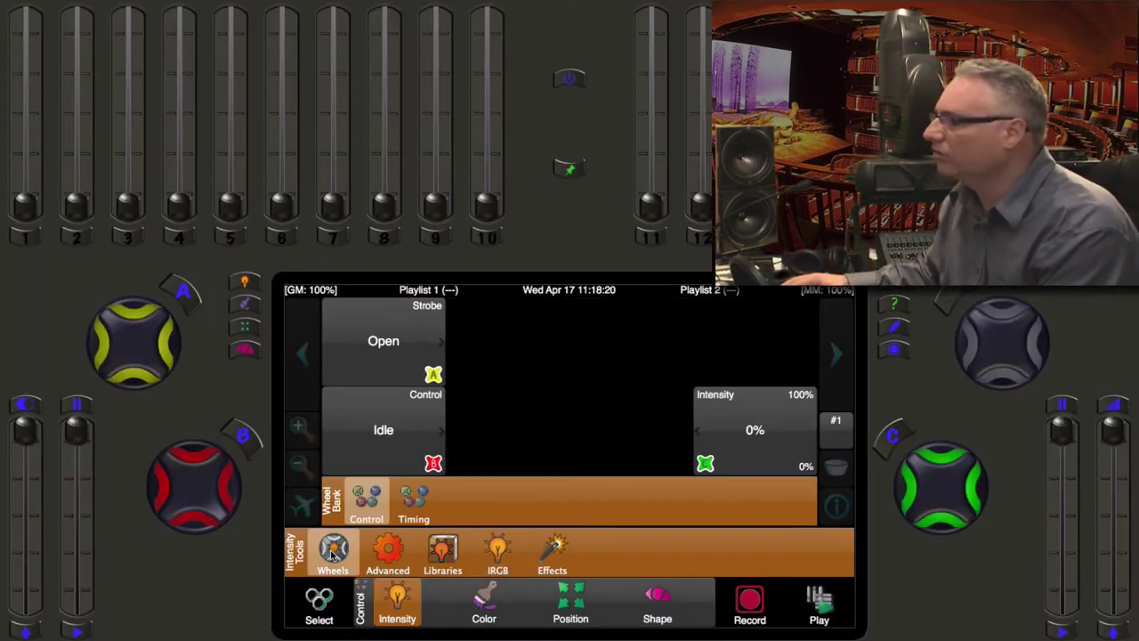
click(481, 607)
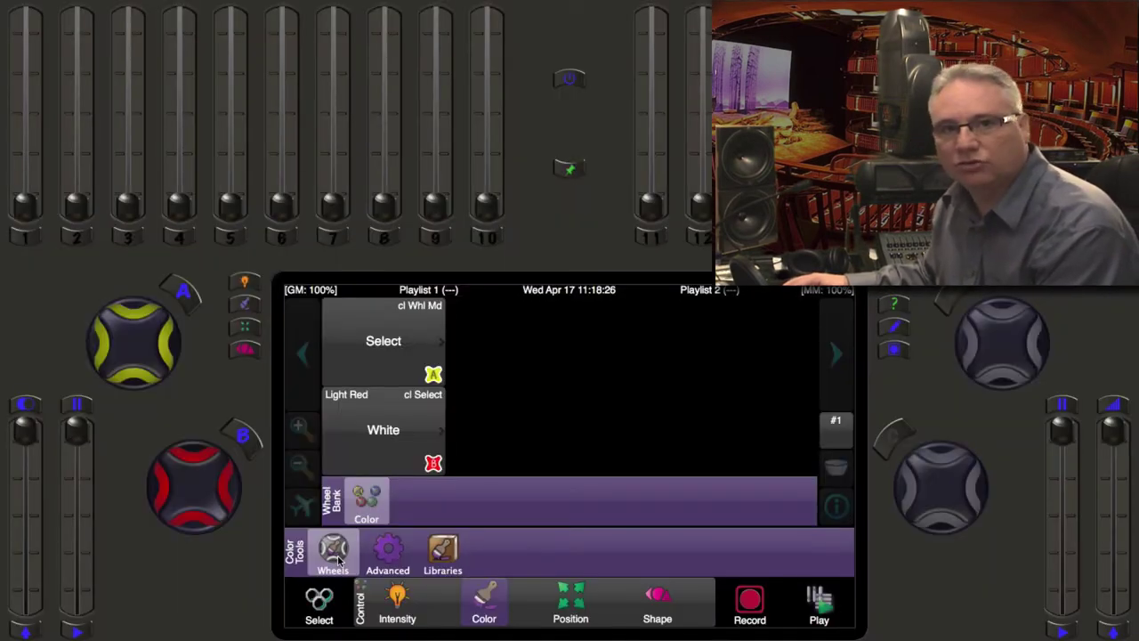
click(577, 607)
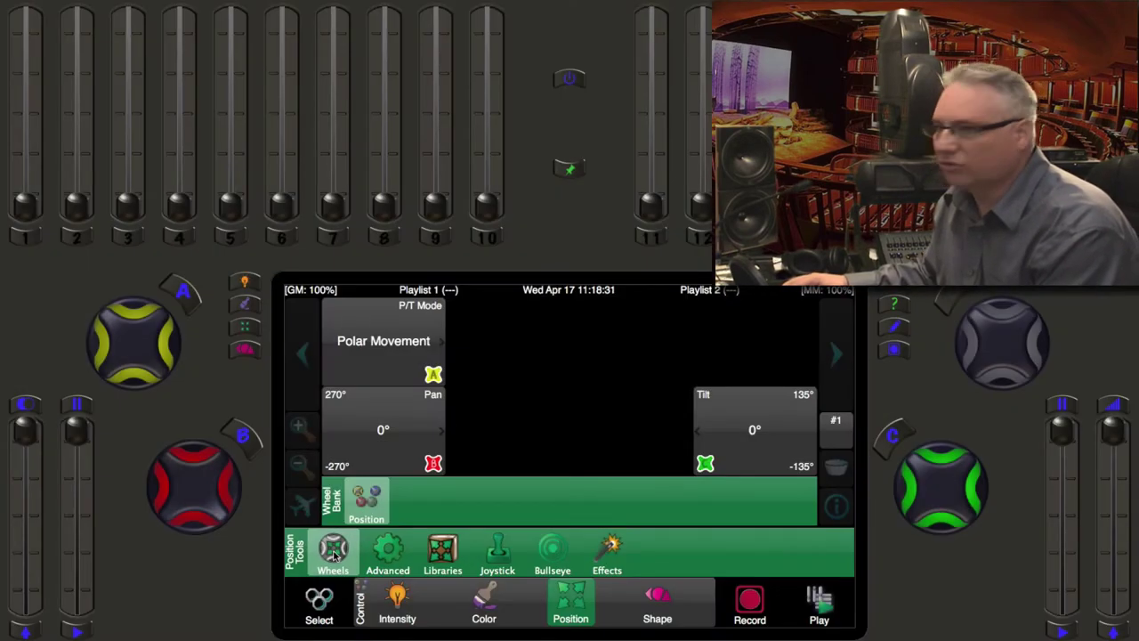
click(334, 552)
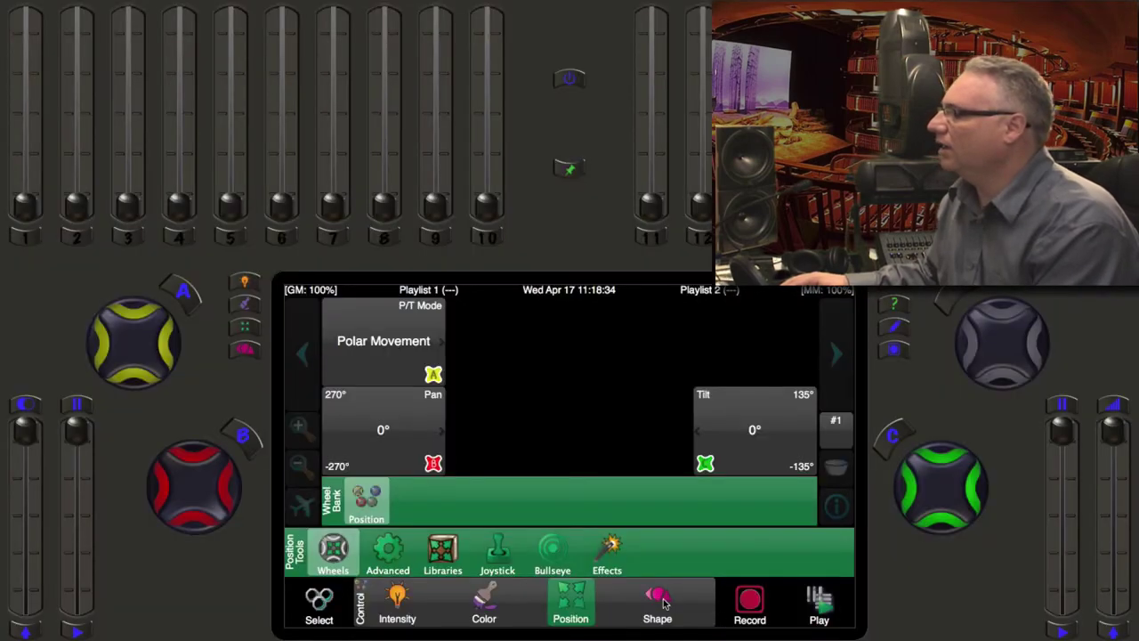
click(667, 602)
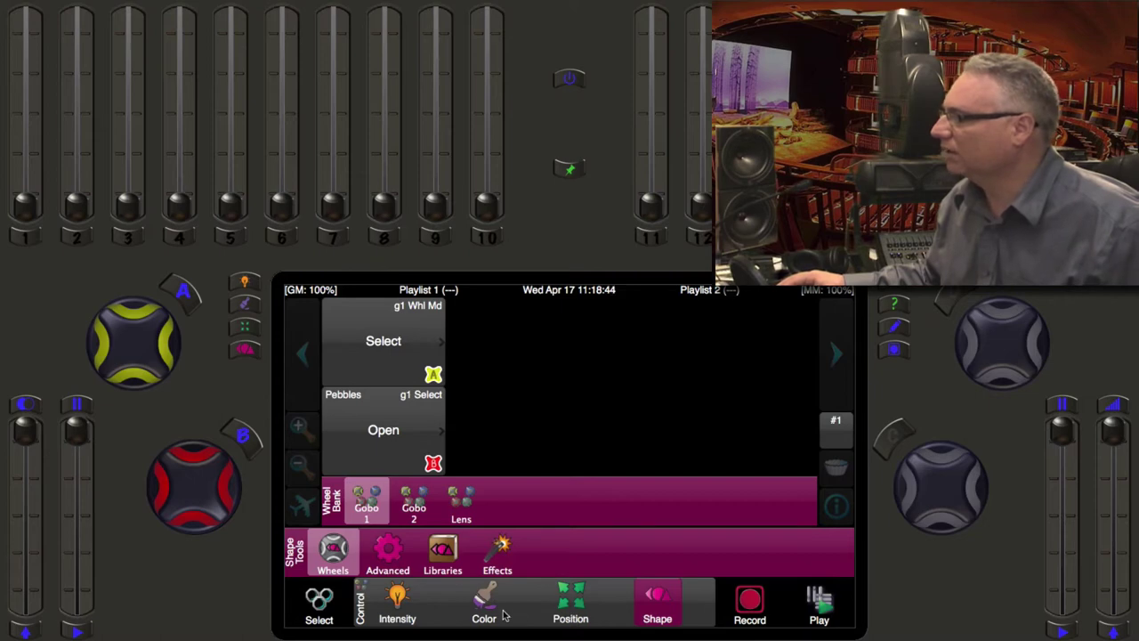
- Replace fixture 1 in the selection with dimmer 6 and examine which intensity controls it offers
click(391, 609)
click(322, 614)
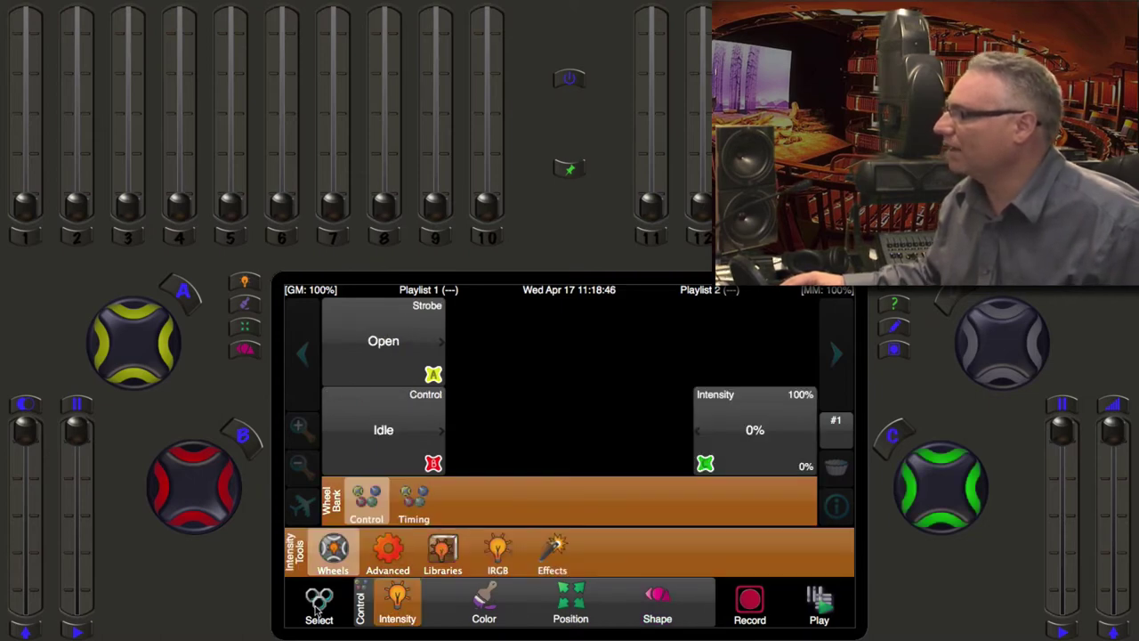
click(388, 489)
click(390, 374)
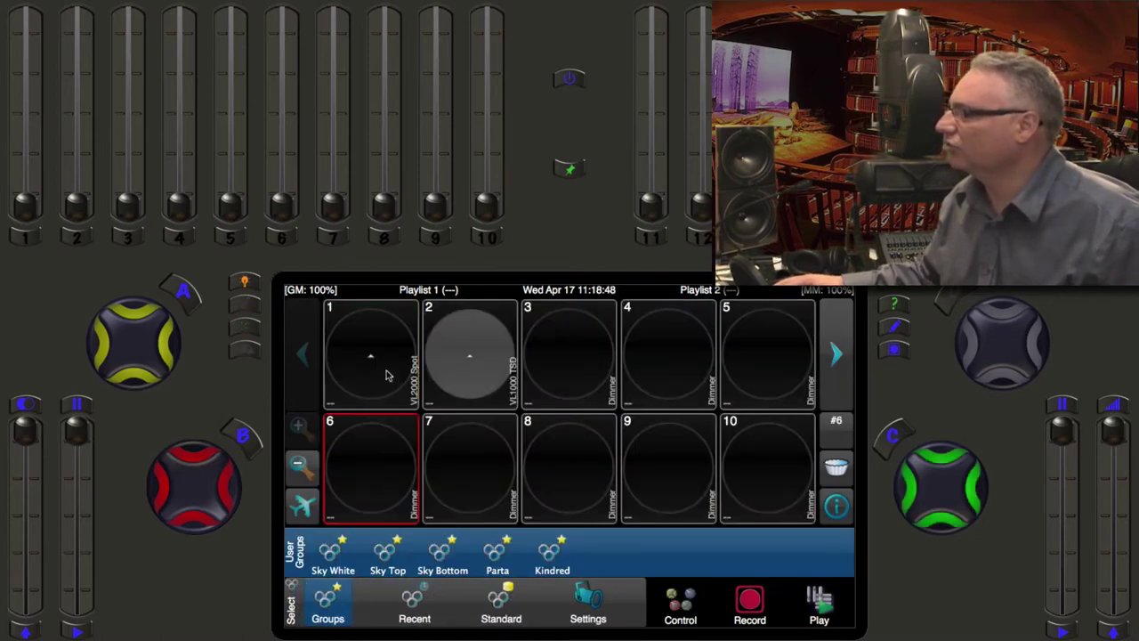
click(687, 612)
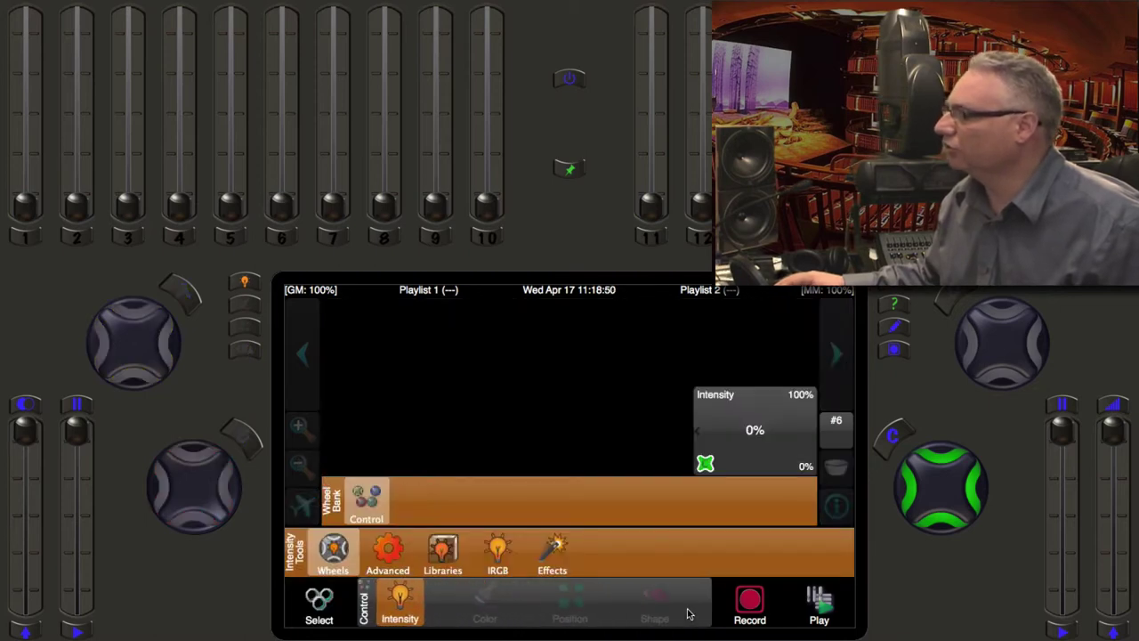
click(399, 609)
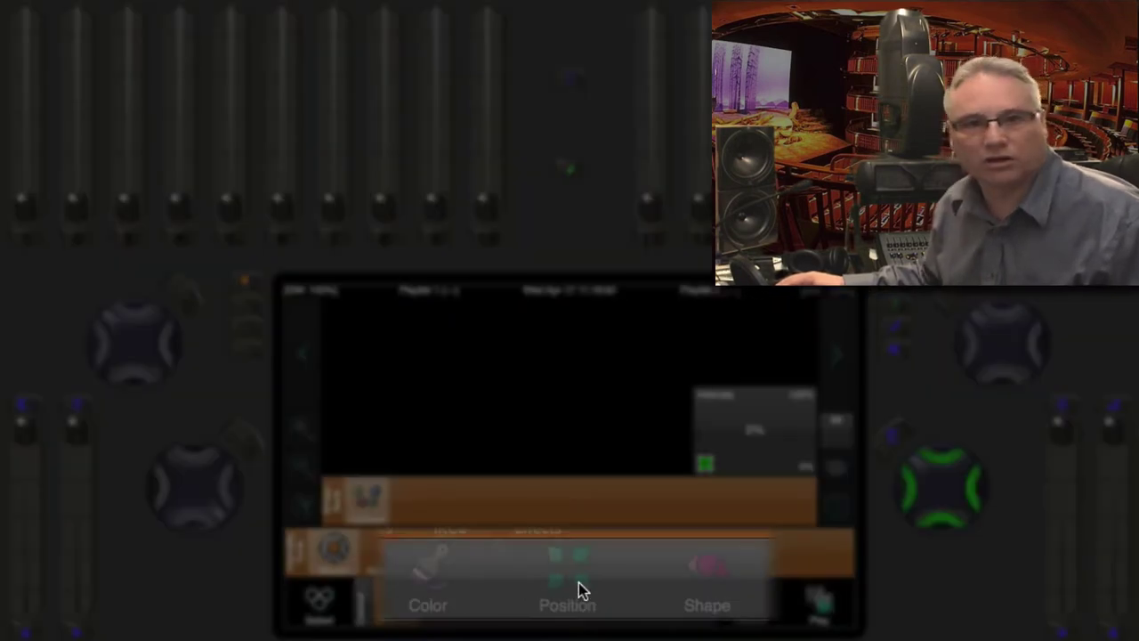
- Replace dimmer 6 in the selection with fixture 2 and view its shape wheel controls
click(368, 603)
click(330, 607)
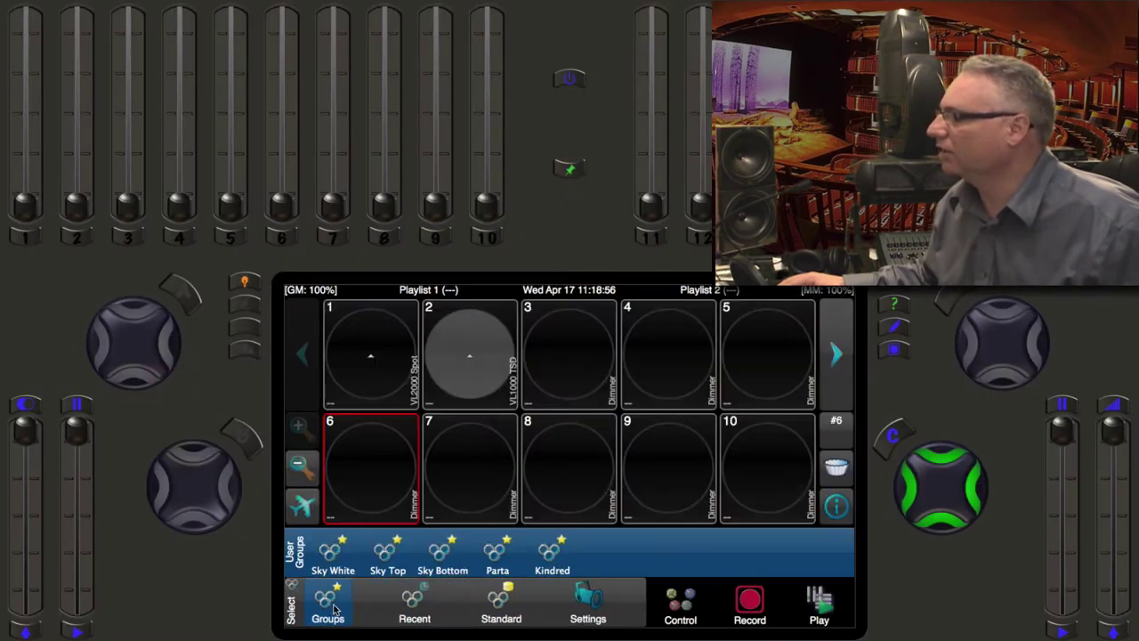
click(388, 484)
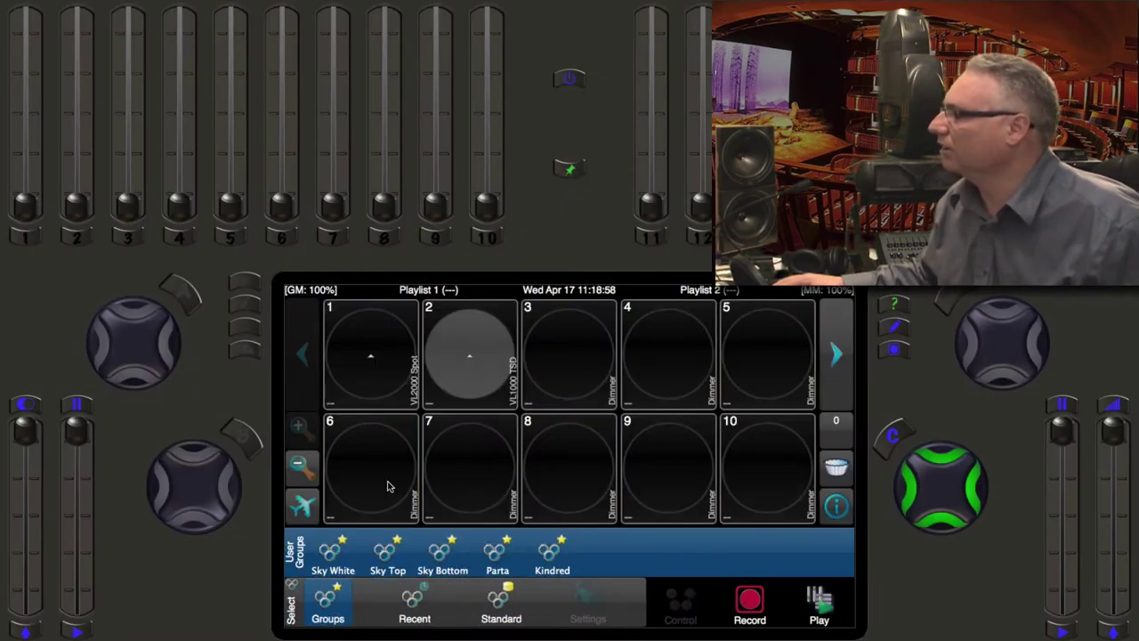
click(480, 372)
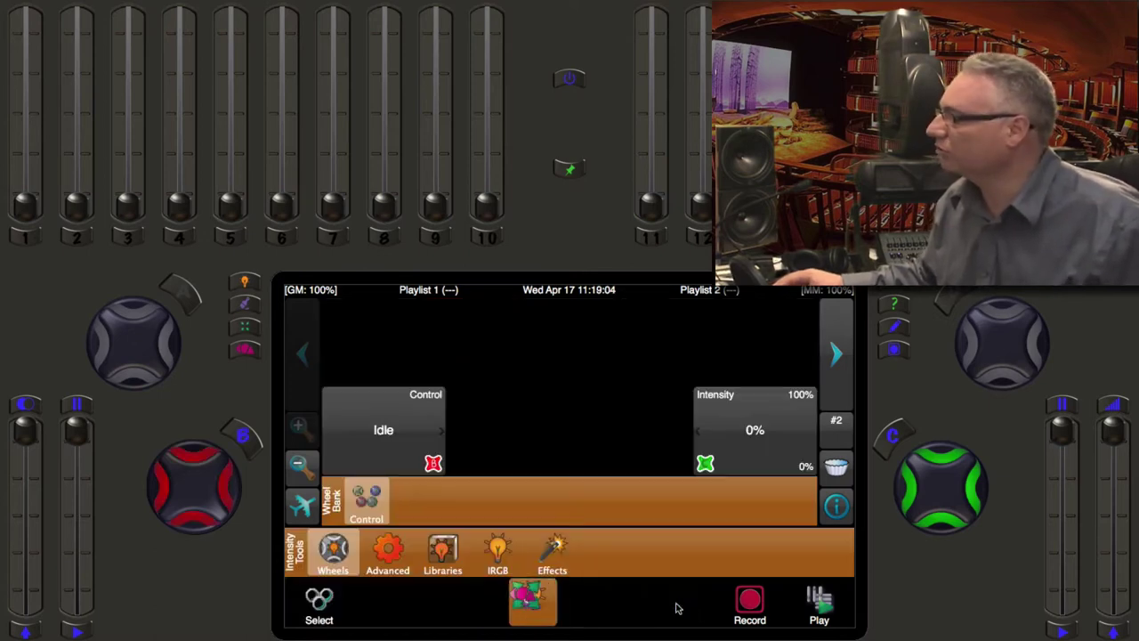
click(677, 608)
click(659, 608)
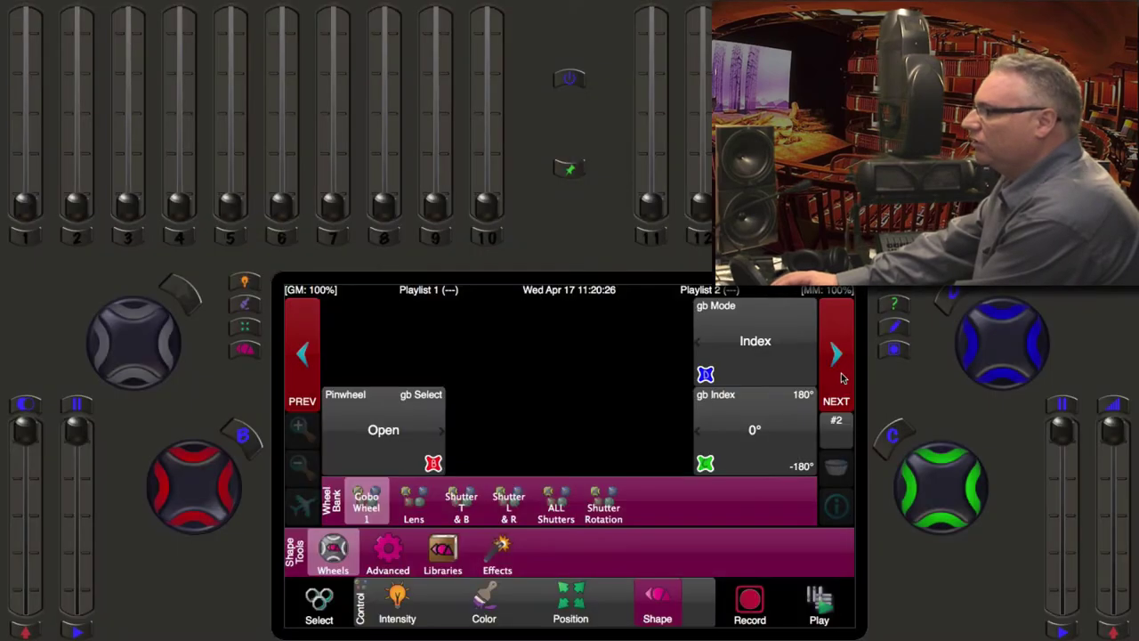
- Step through the fixtures back to fixture 1 and aim it at about -24° pan and 34° tilt
click(837, 378)
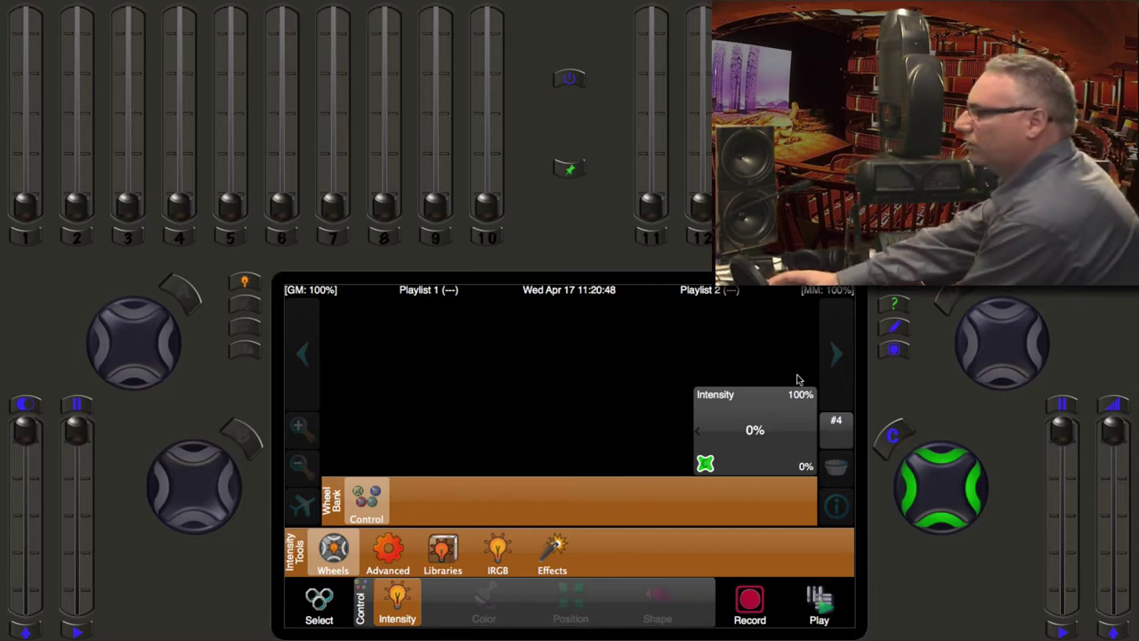
click(303, 361)
click(304, 364)
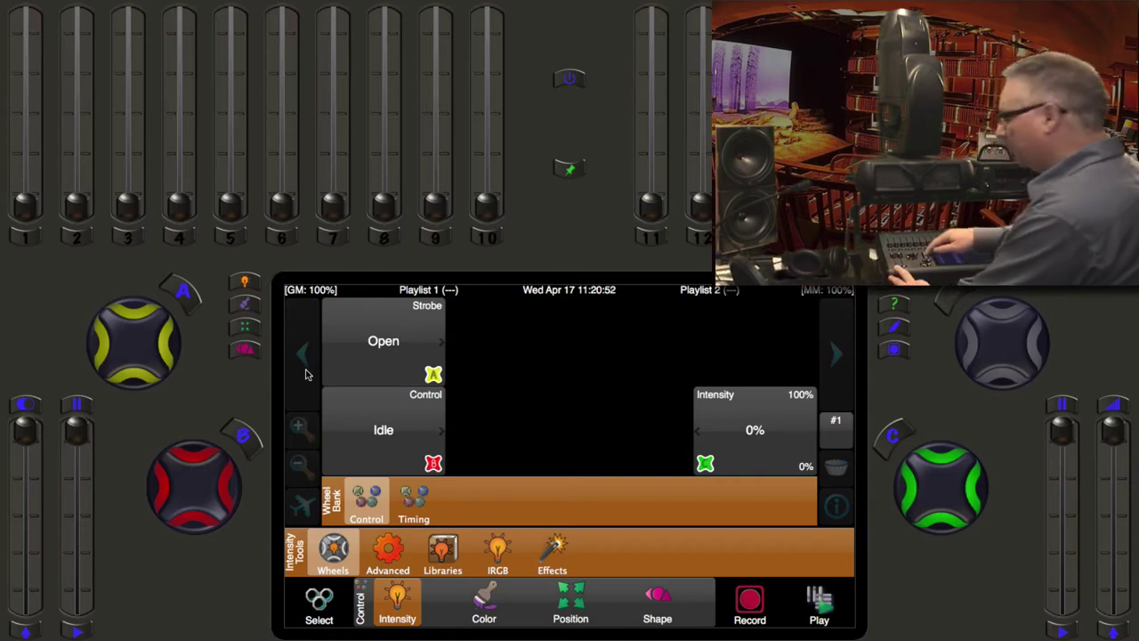
key(alt+p)
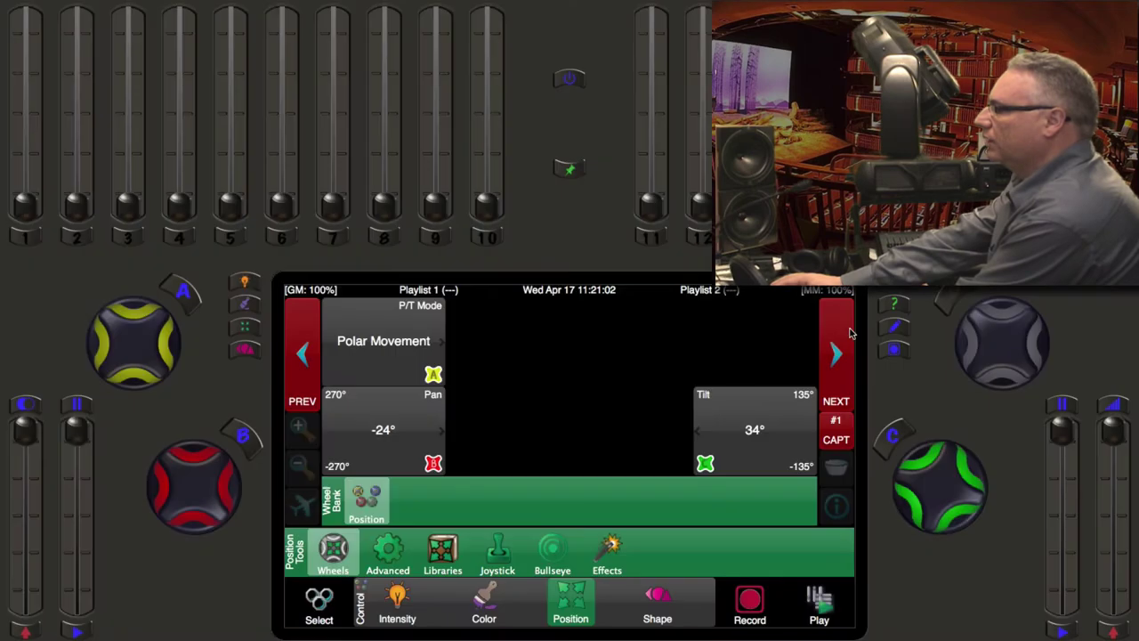
click(850, 332)
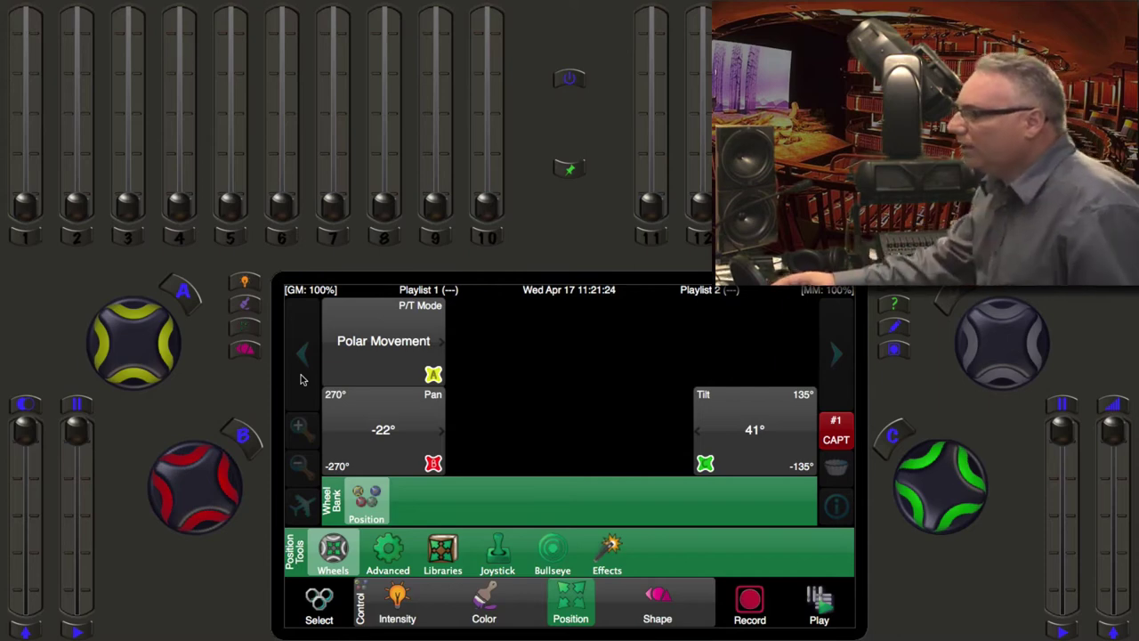
- Try a Lens Time of 1 sec in fixture 1's intensity timing wheels, and return it to Tracking
click(399, 601)
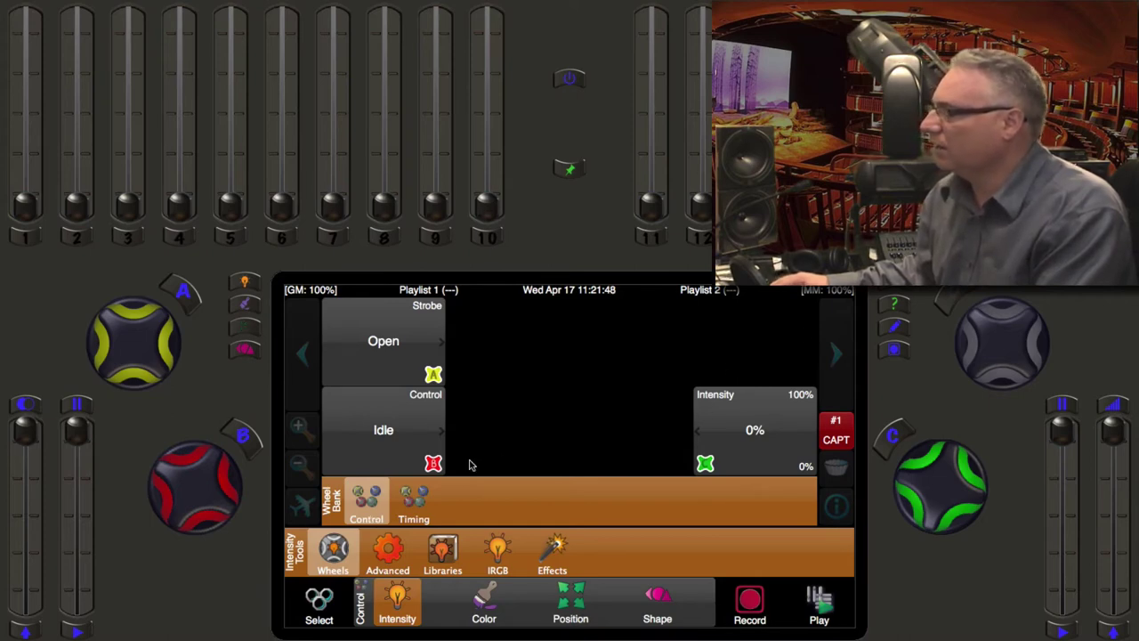
click(421, 504)
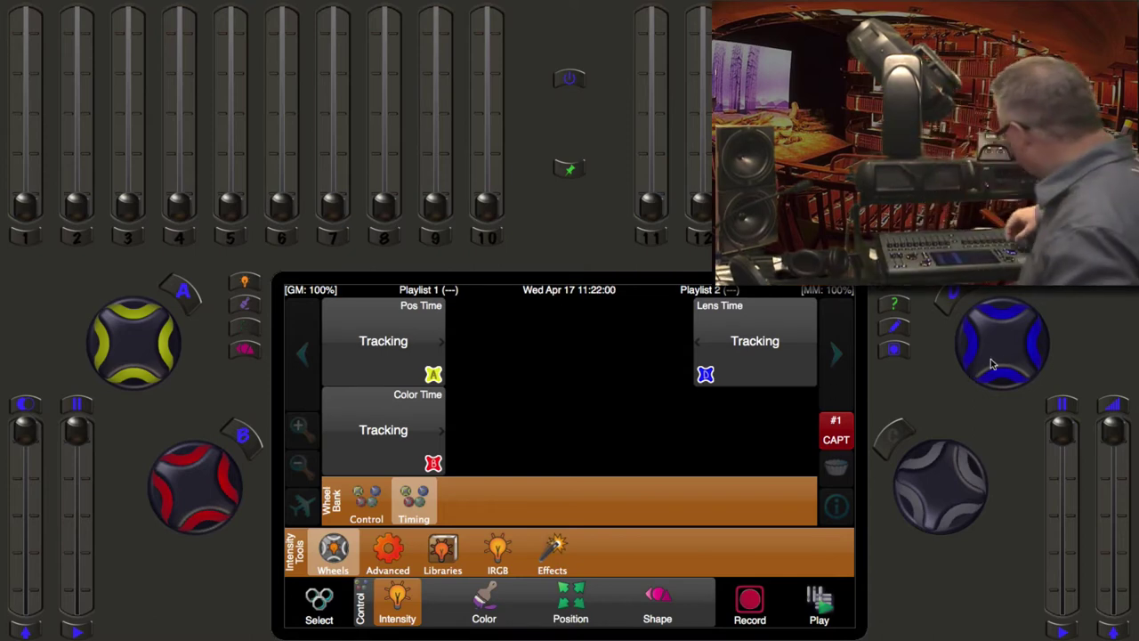
scroll(992, 363, up, 8)
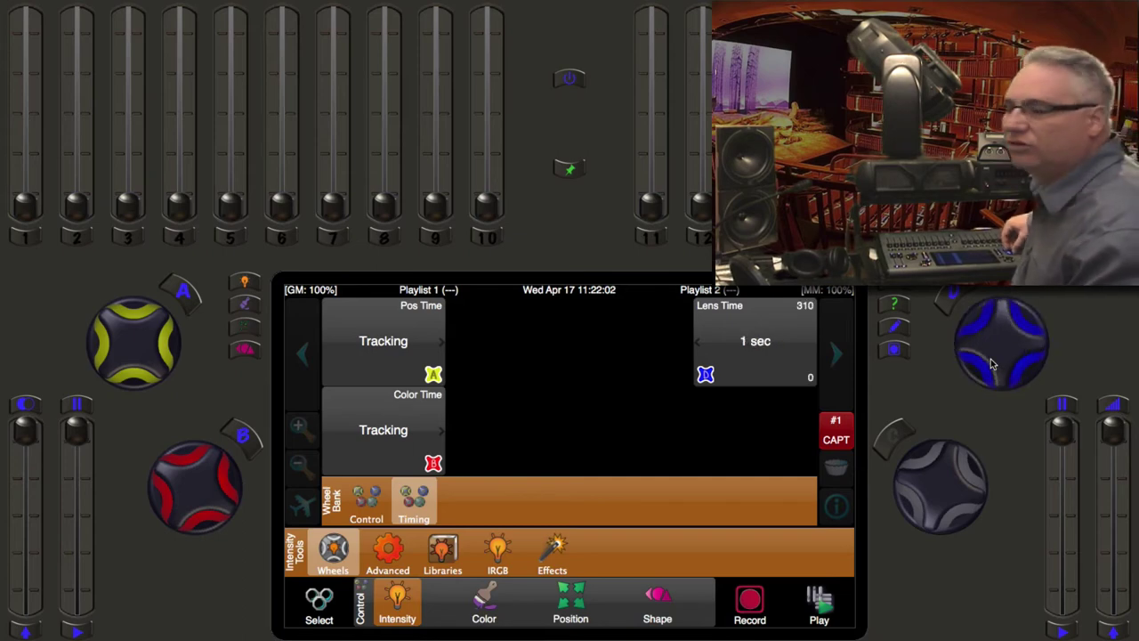
scroll(992, 363, down, 9)
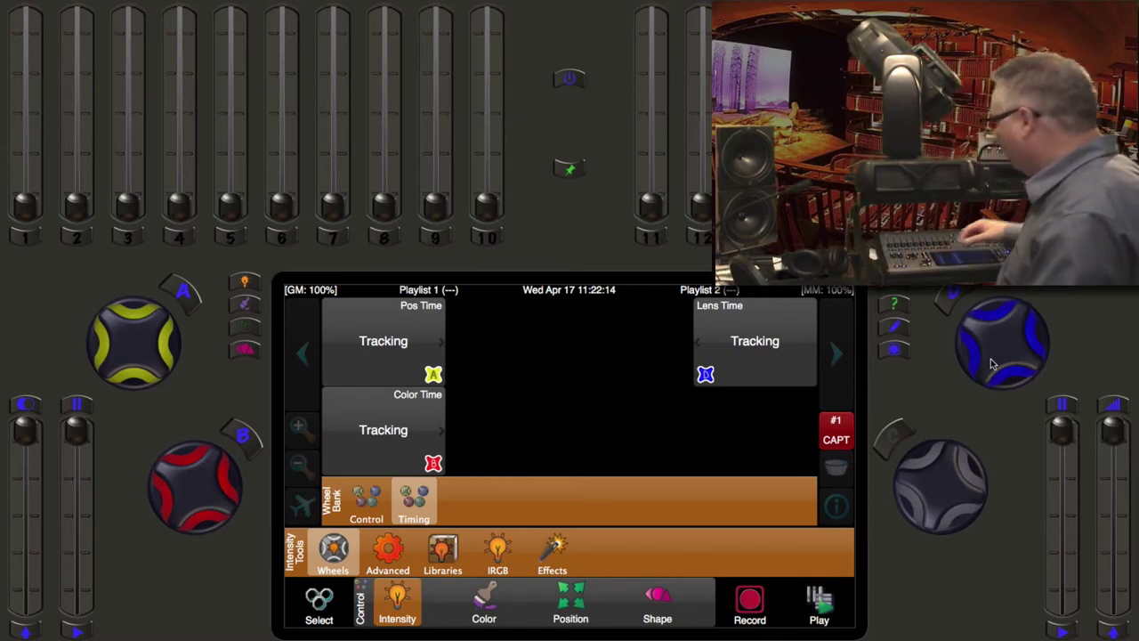
- Set fixture 1's gobo wheel 2 to Circle of Ovals and gobo wheel 1 to Night Sky, and open its color wheels
click(657, 600)
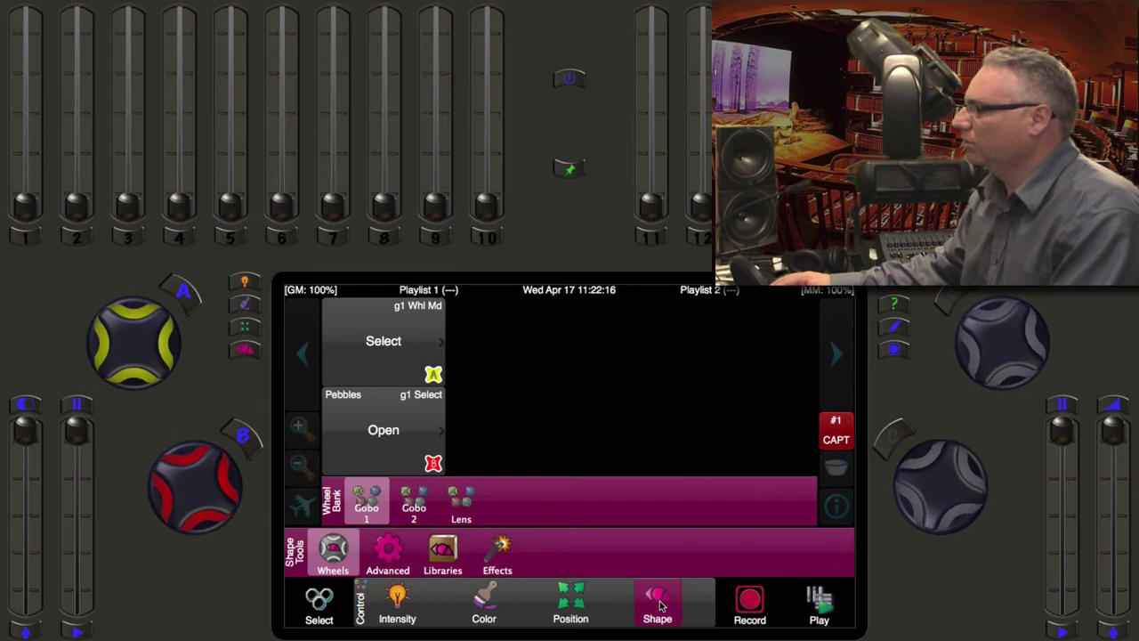
click(418, 510)
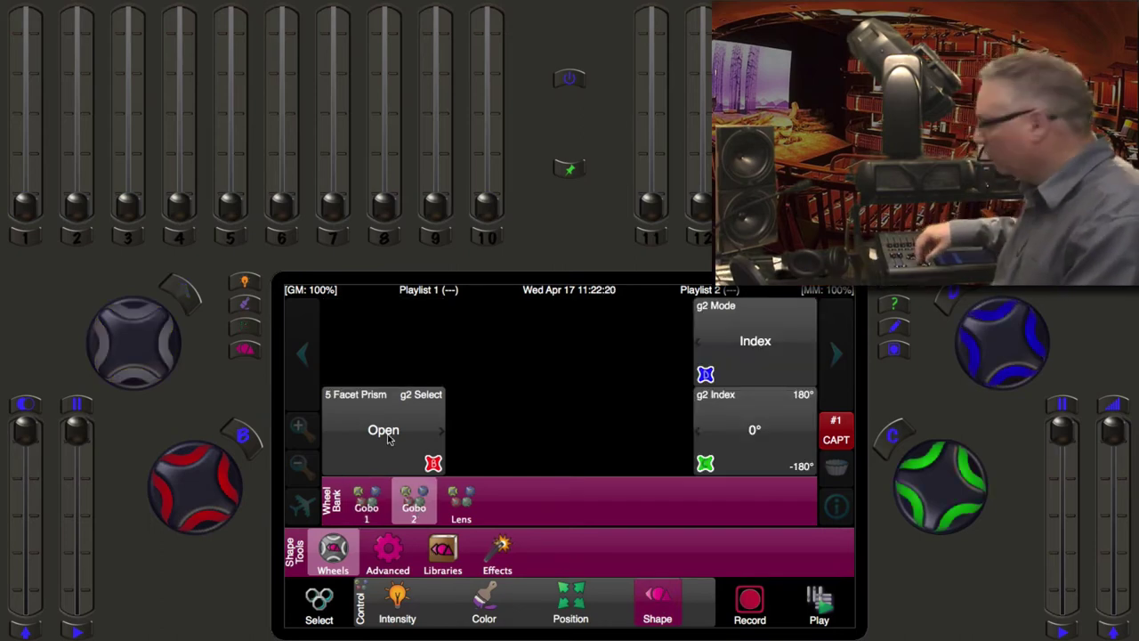
scroll(388, 437, up, 1)
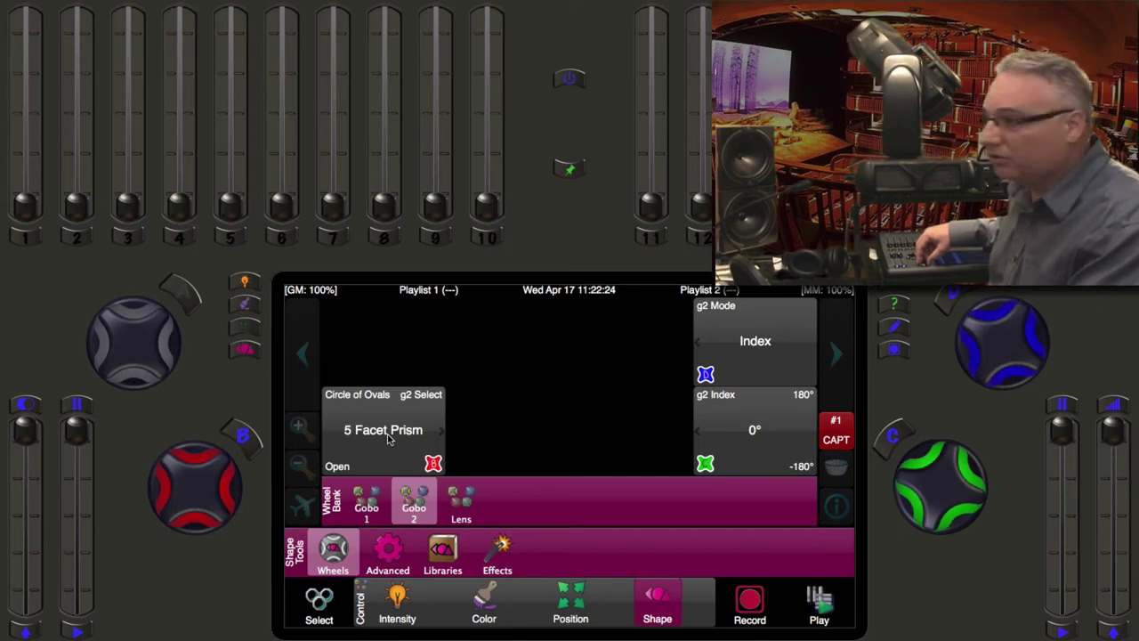
scroll(388, 438, up, 1)
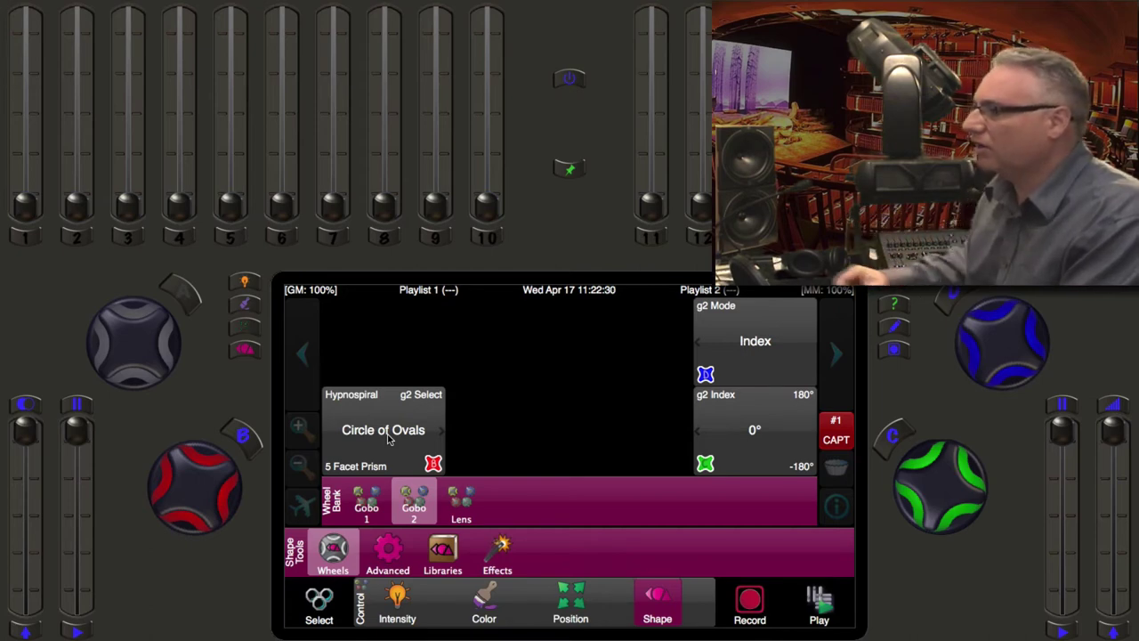
click(364, 512)
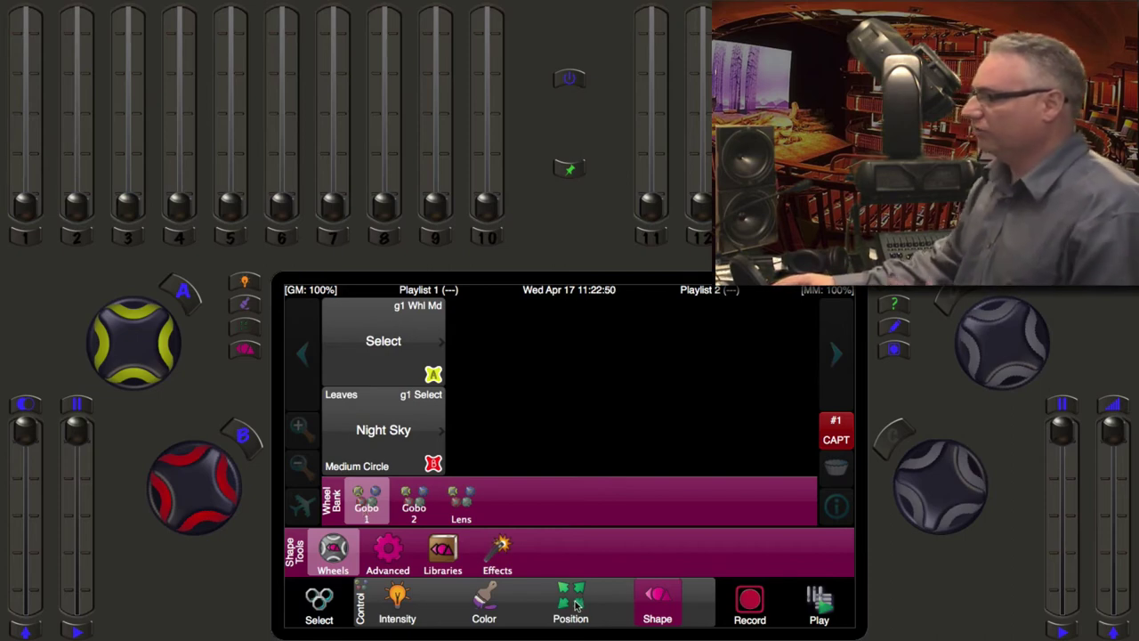
click(484, 608)
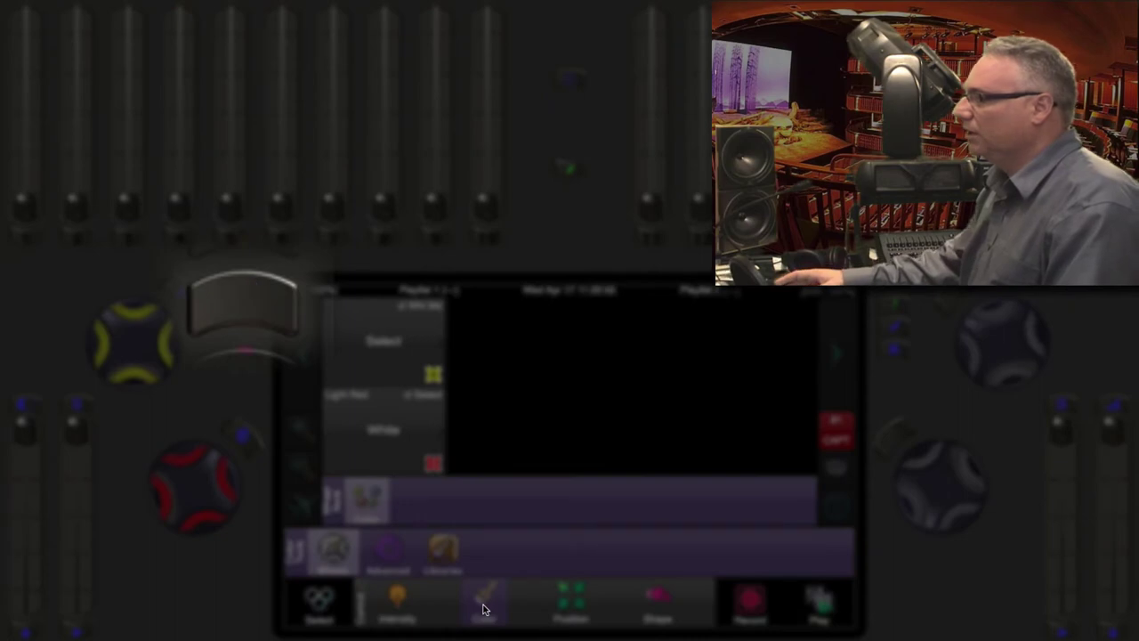
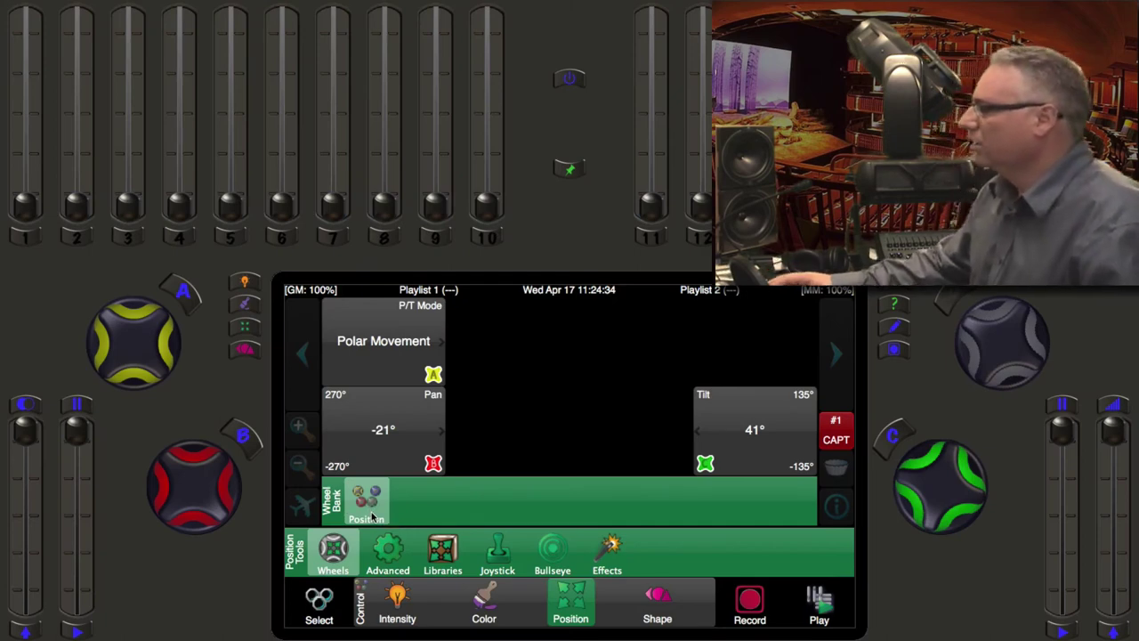
- Select fixture 2 in place of fixture 1 and open the Lens bank of its shape wheels
click(320, 605)
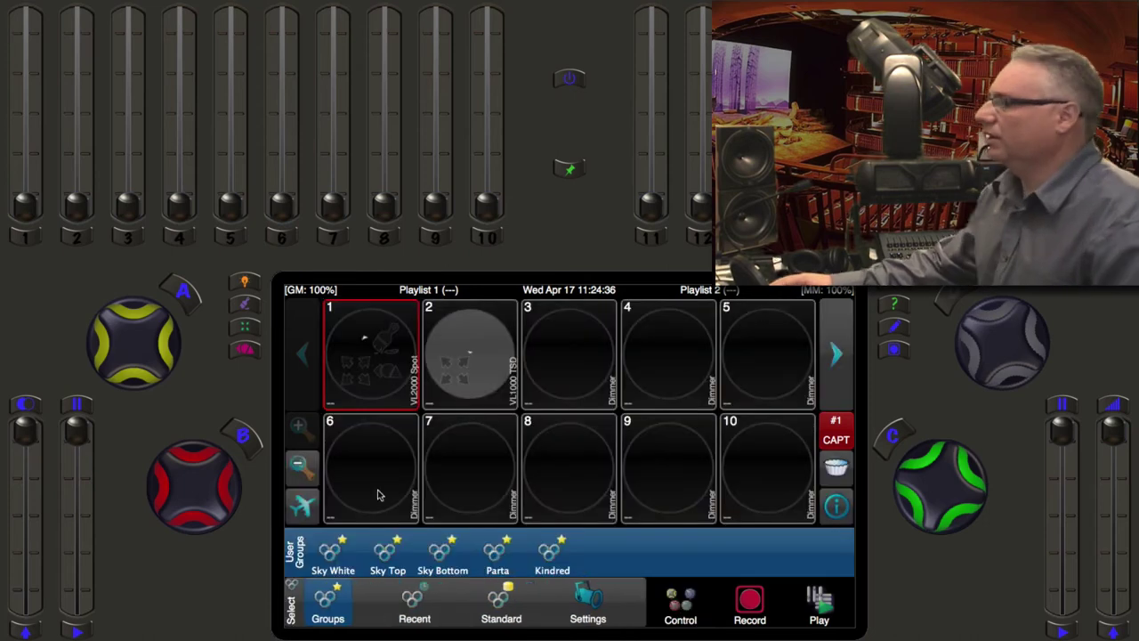
click(460, 372)
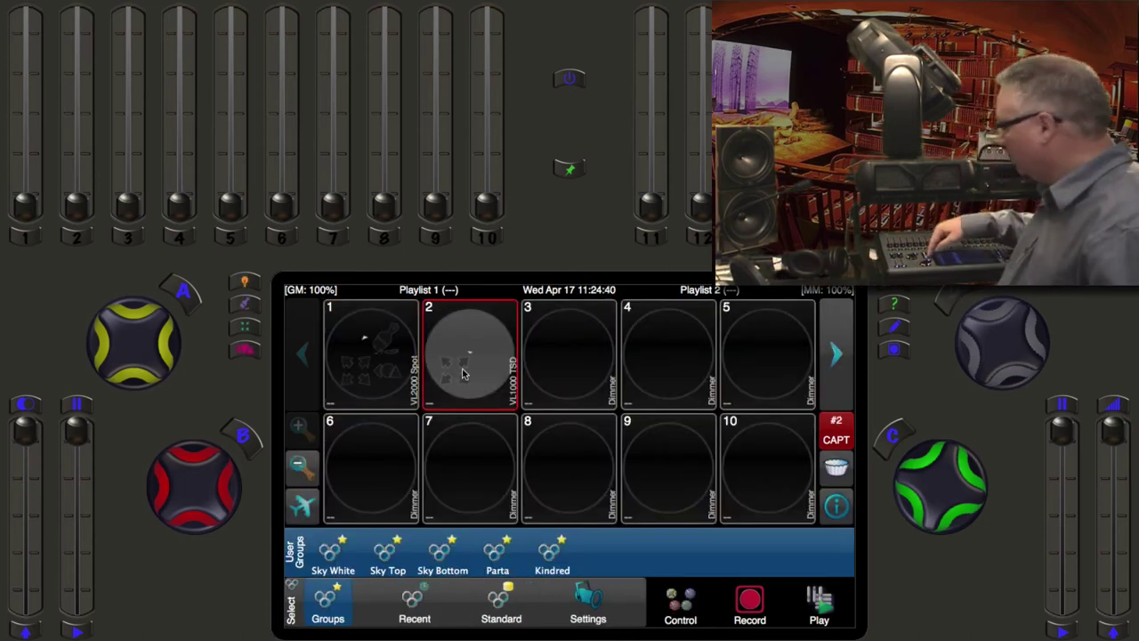
key(s)
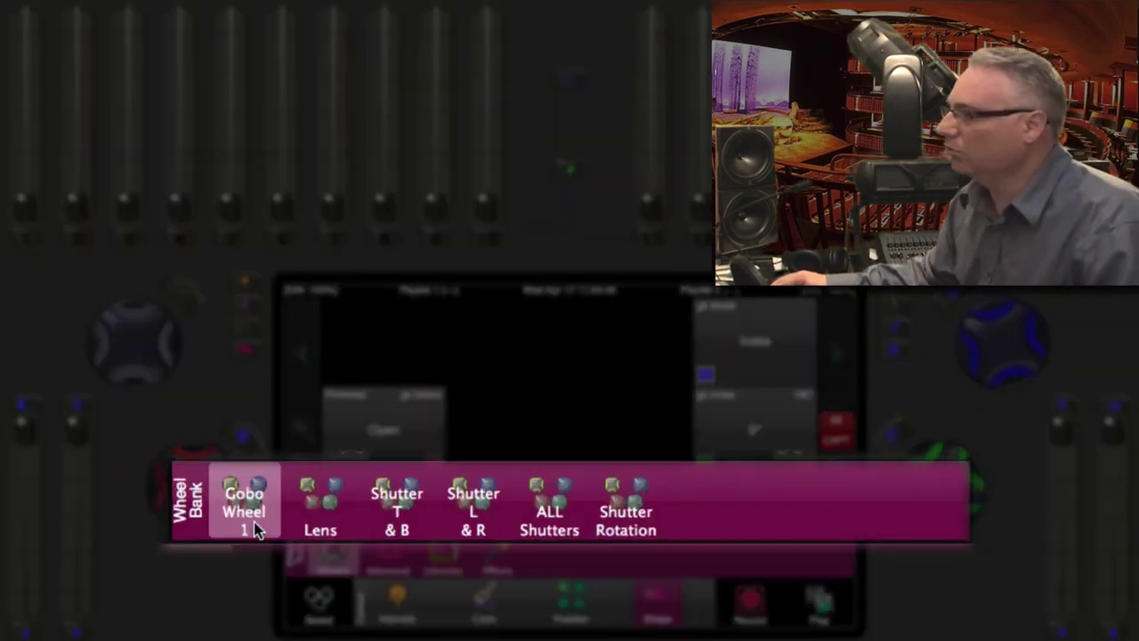
click(342, 527)
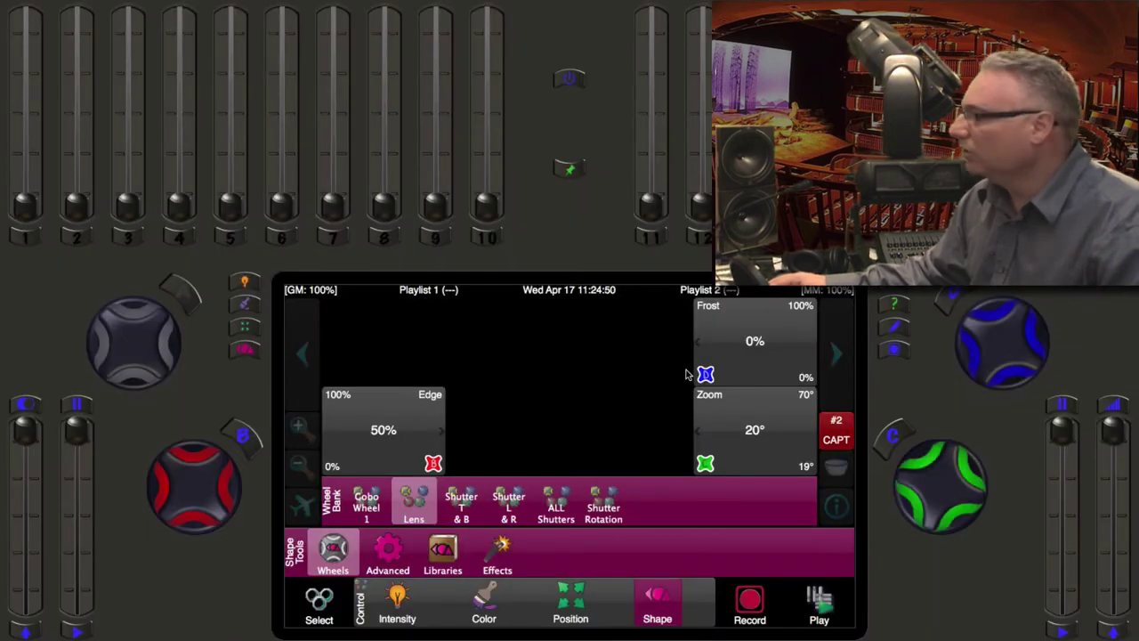
- Set fixture 2's combined shutter thrusts to 26% top/bottom and 20% left/right, and open its shutter rotation wheels
click(478, 518)
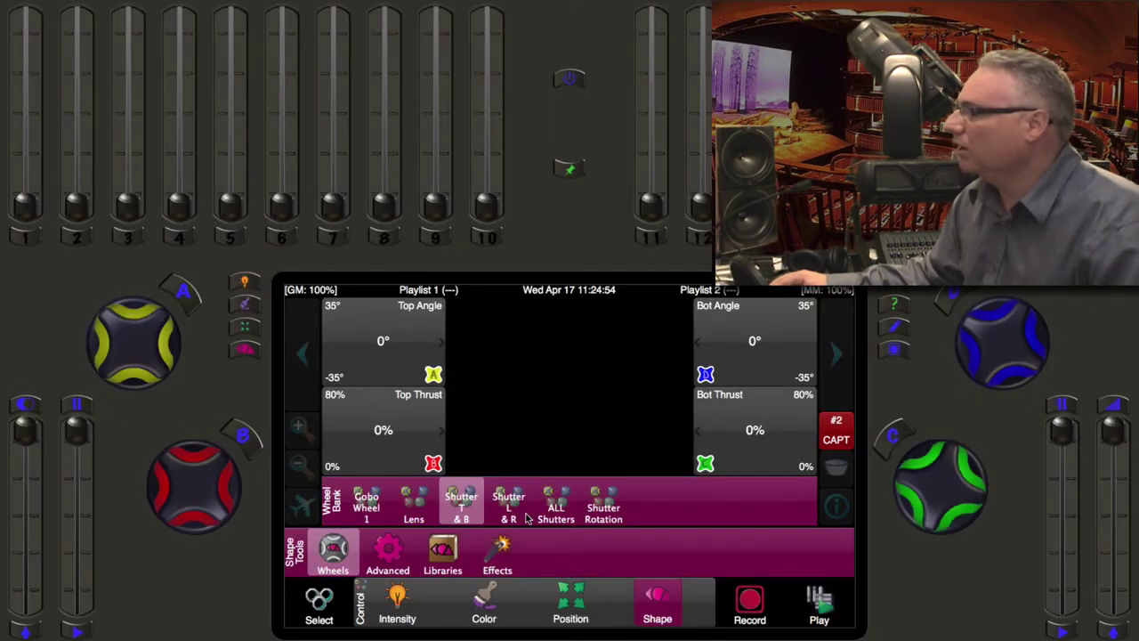
click(520, 516)
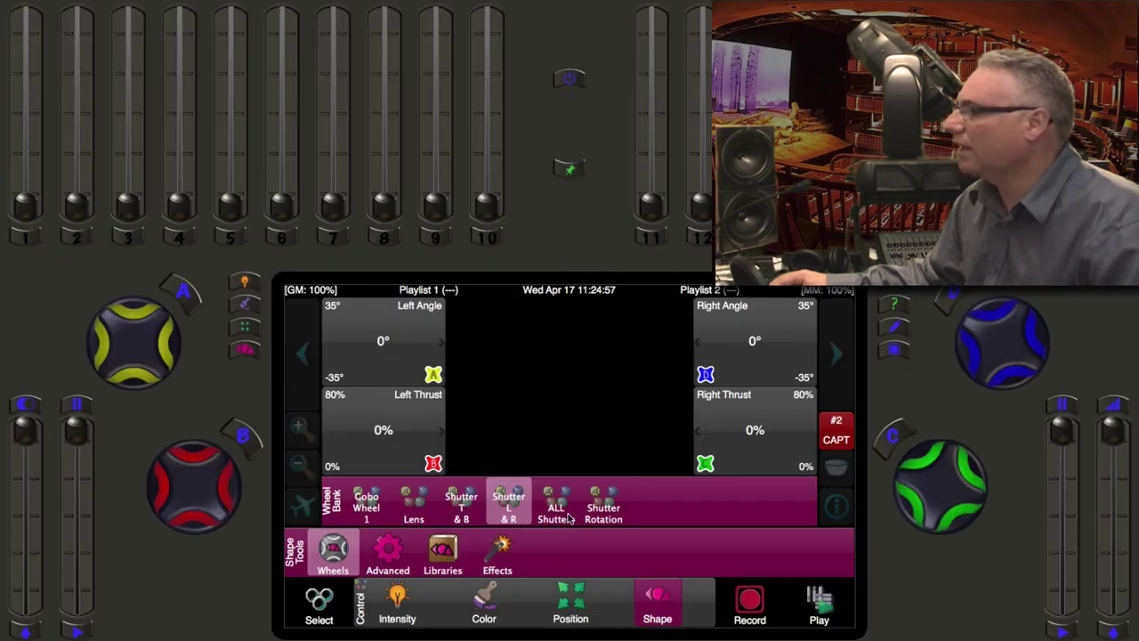
click(565, 517)
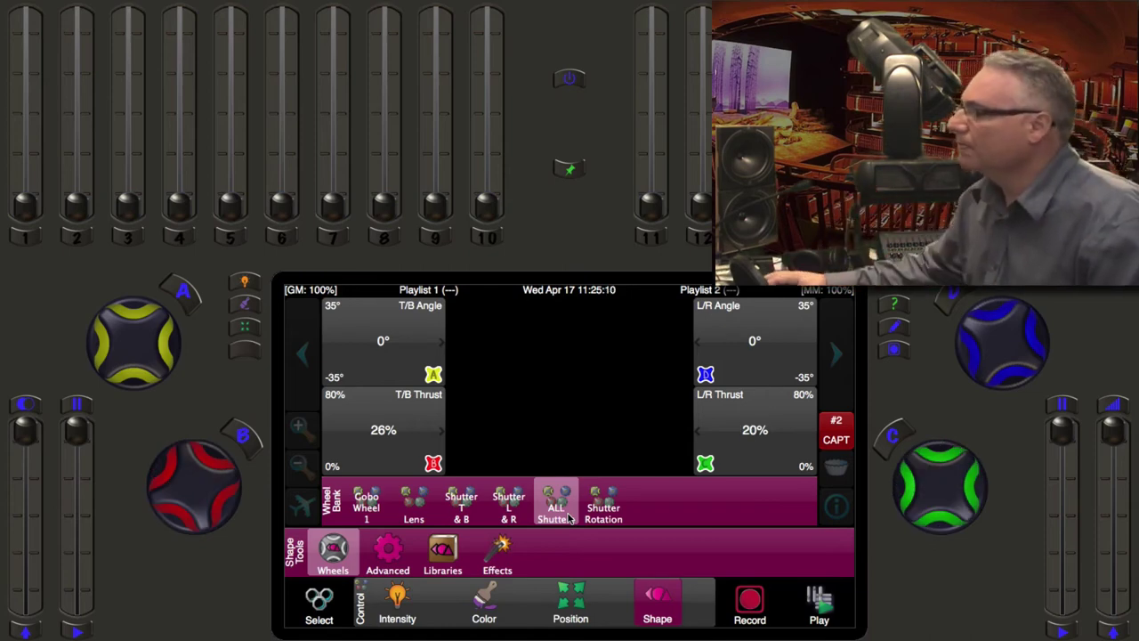
click(605, 507)
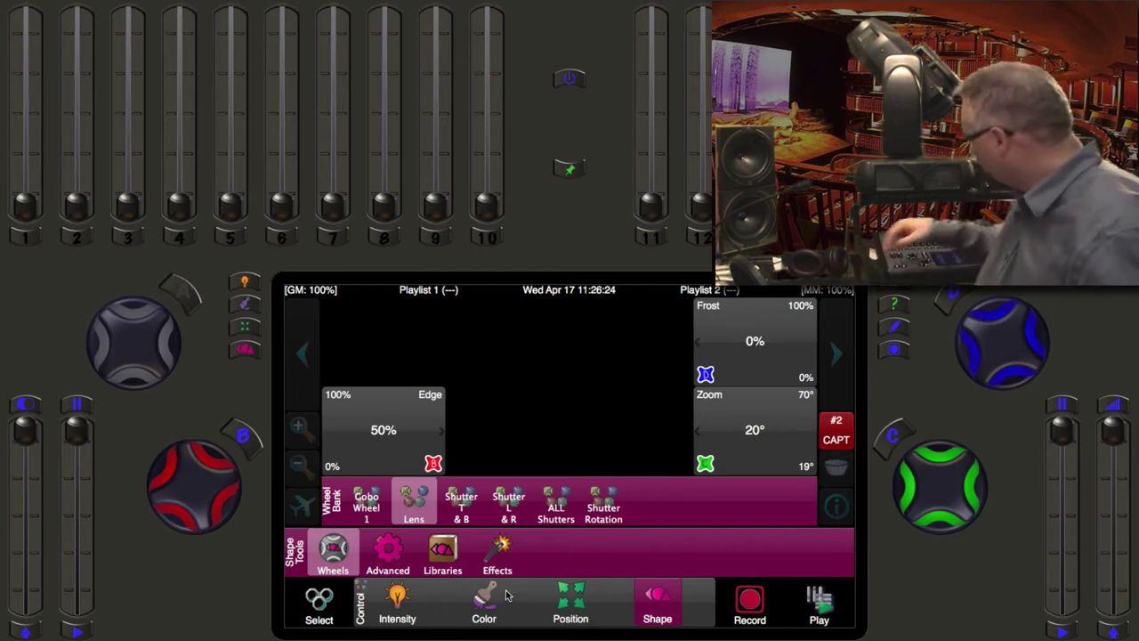
- Set fixture 2's gobo wheel 1 to Block Breakup from the list of gobos
click(366, 505)
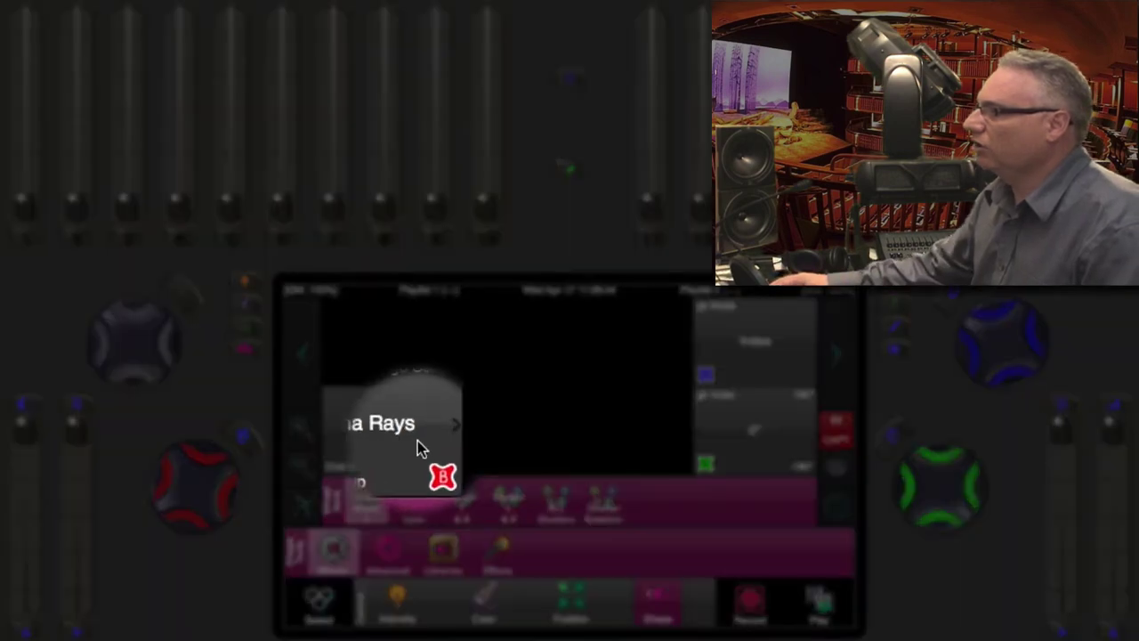
click(418, 447)
click(416, 444)
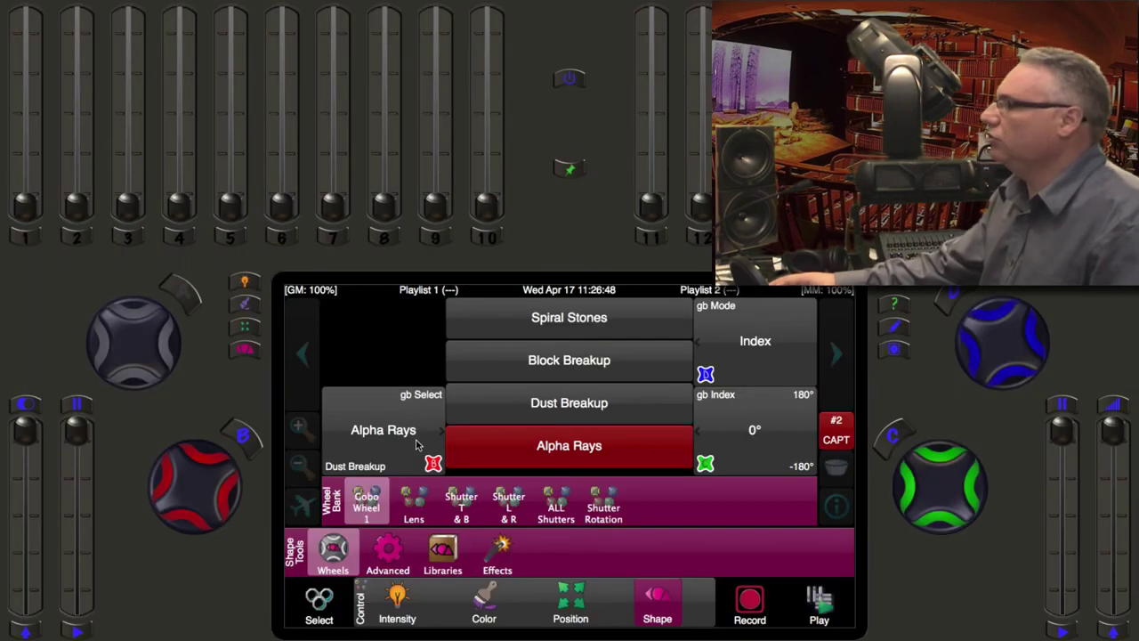
click(658, 369)
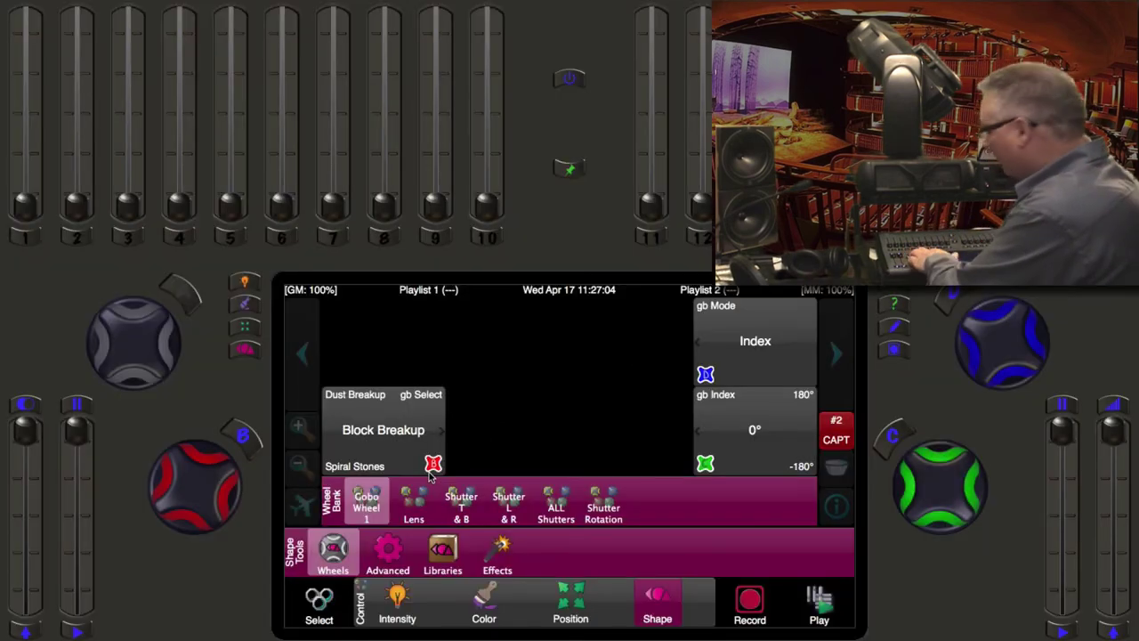
- Change fixture 2's gobo selection on gobo wheel 1 to Pinwheel
click(432, 464)
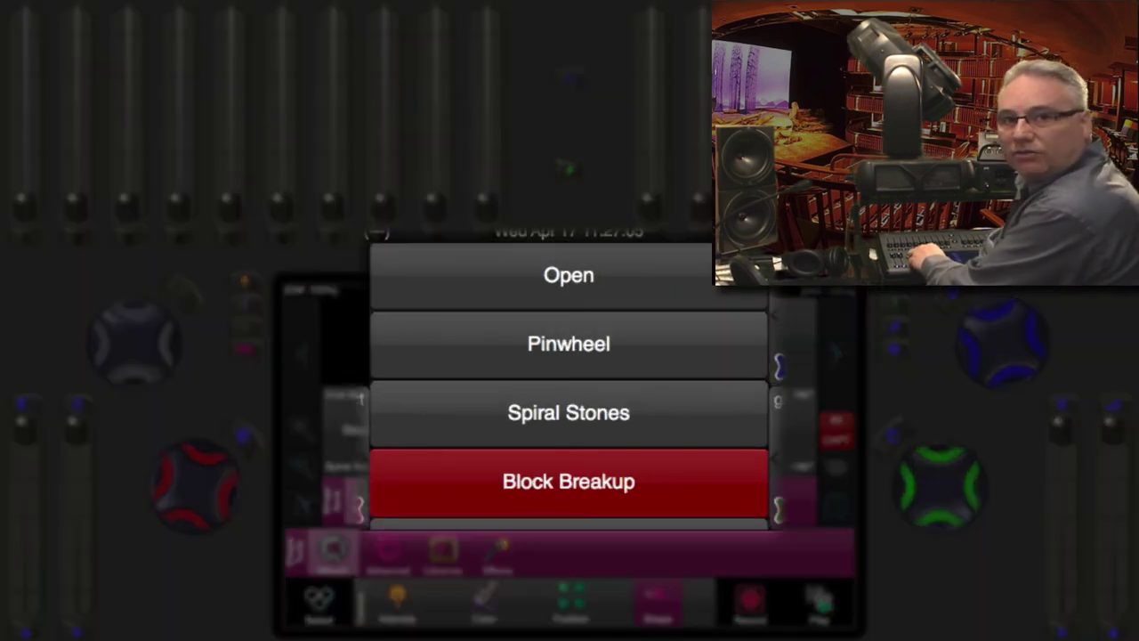
key(Up)
key(Up)
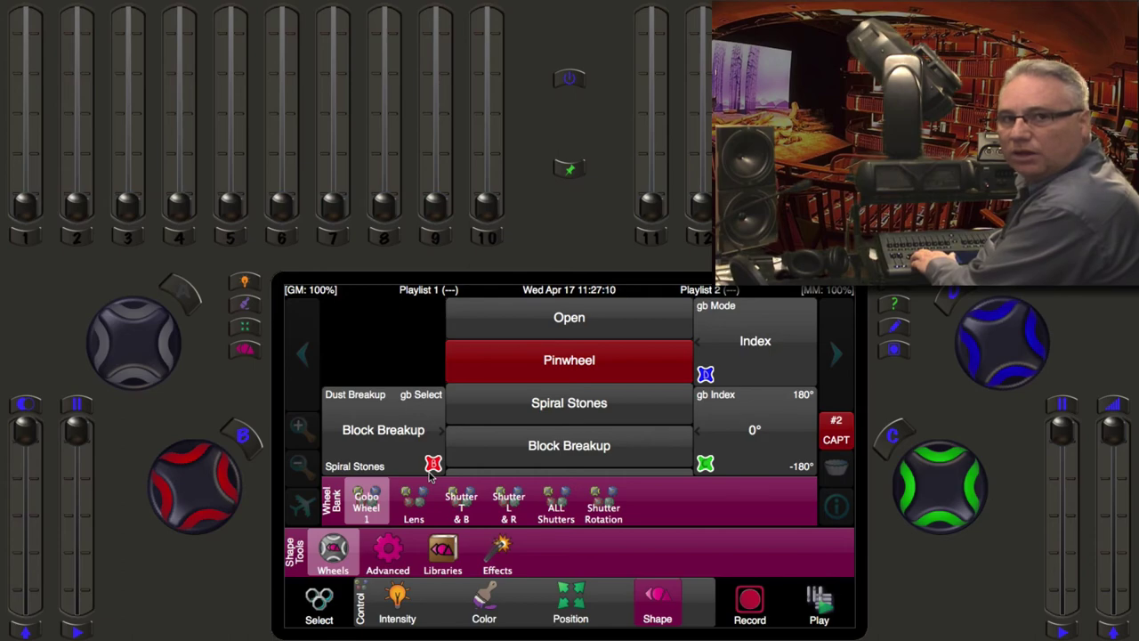
key(Return)
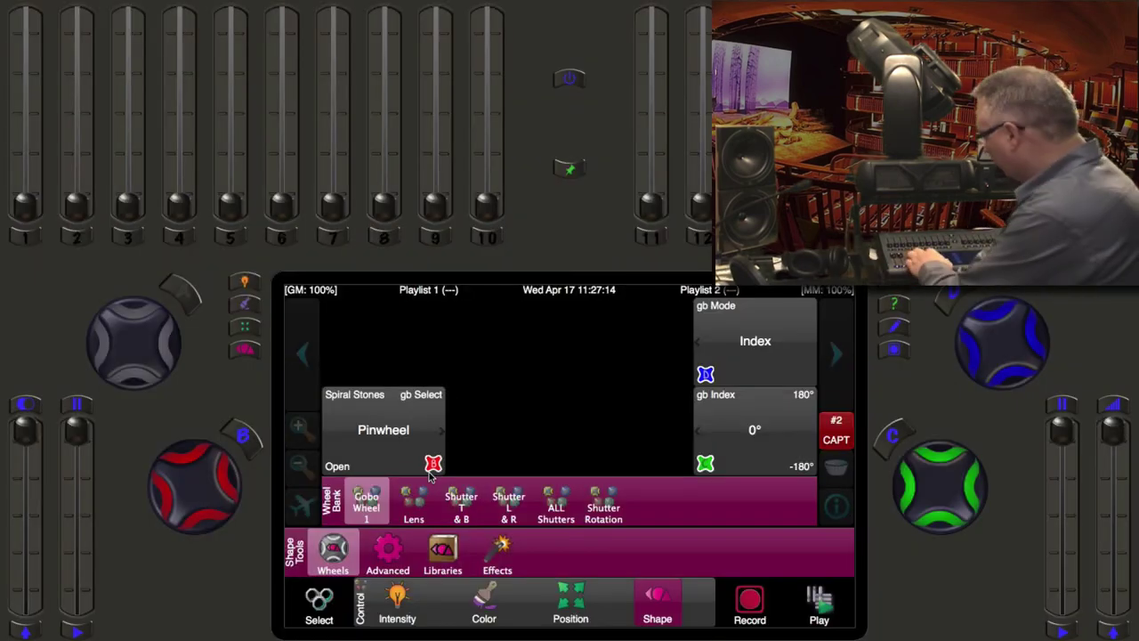
- Change fixture 2's gobo selection on gobo wheel 1 to Alpha Rays
key(Return)
key(Down)
key(Down)
key(Down)
key(Down)
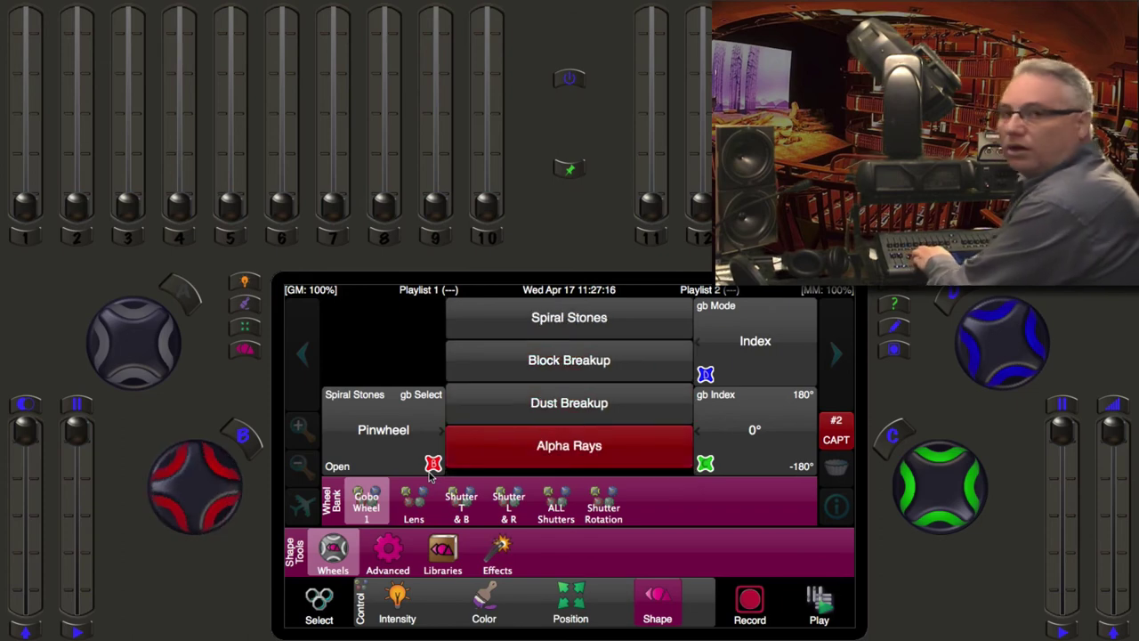
key(Return)
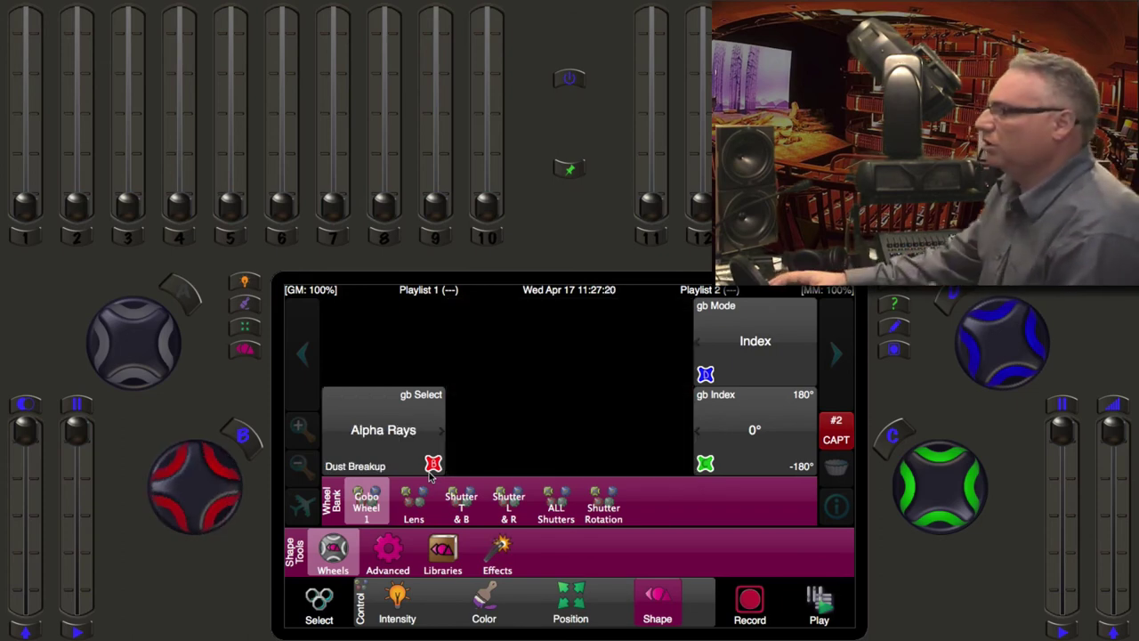
- Set fixture 2's pan to 0° from the preset values of its position wheels
click(547, 596)
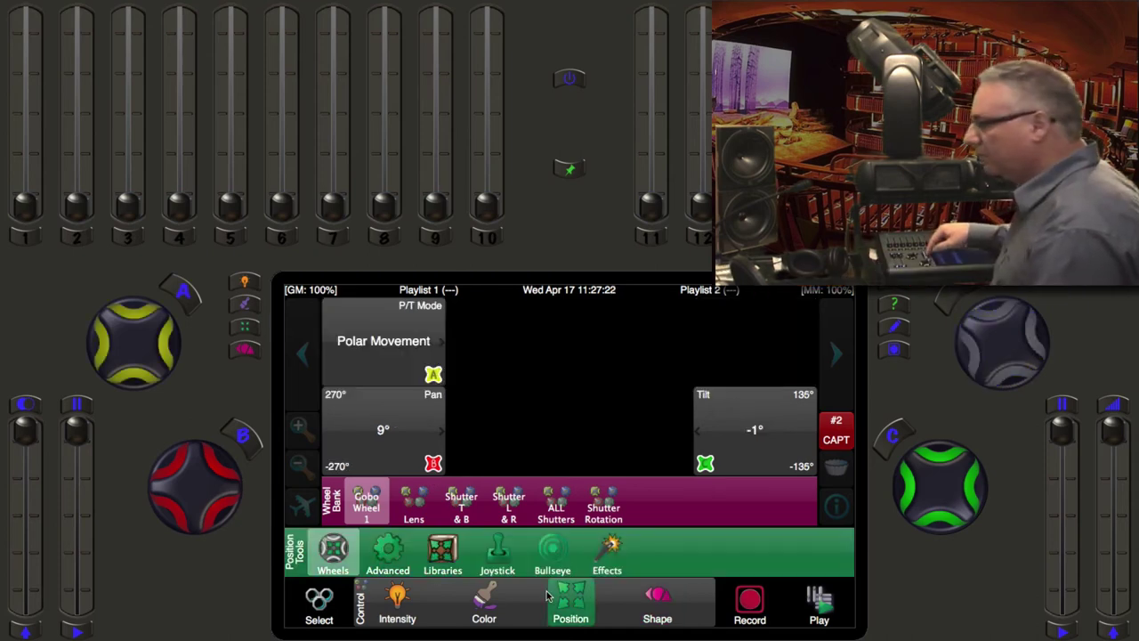
key(Return)
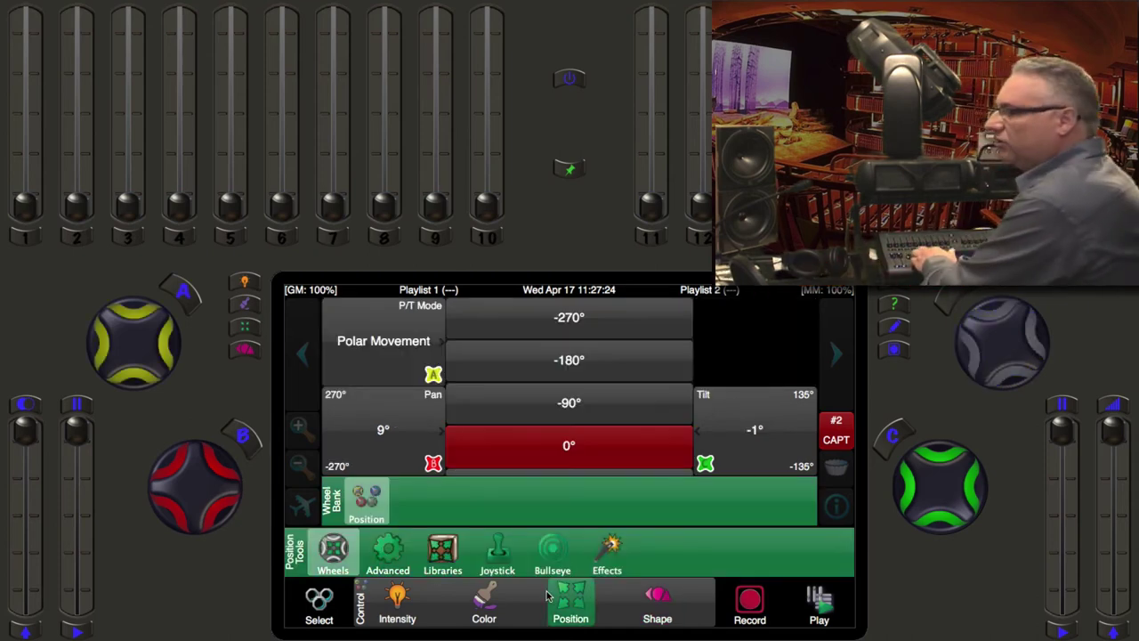
key(Up)
key(Up)
key(Down)
key(Down)
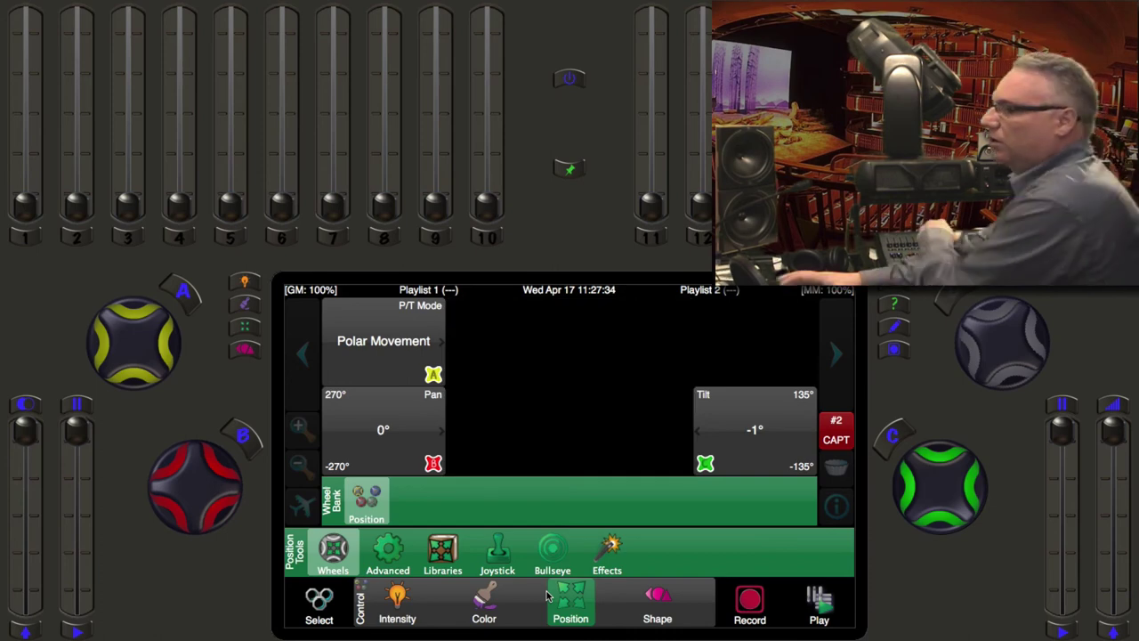
- Select fixture 1 in place of fixture 2 and send its position to the default
click(319, 602)
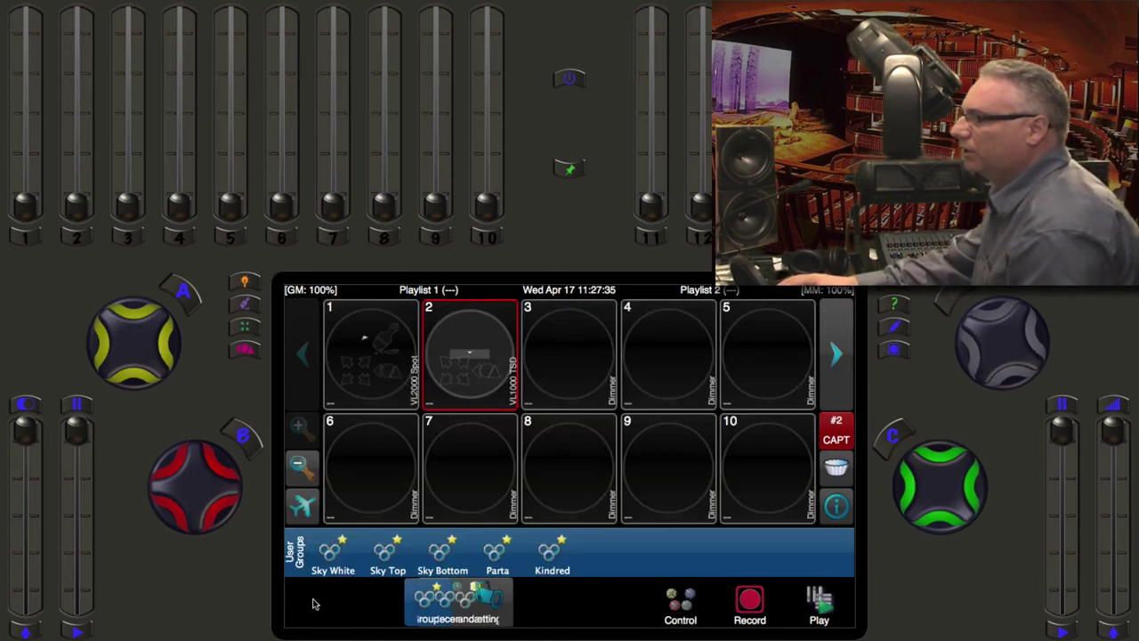
click(395, 382)
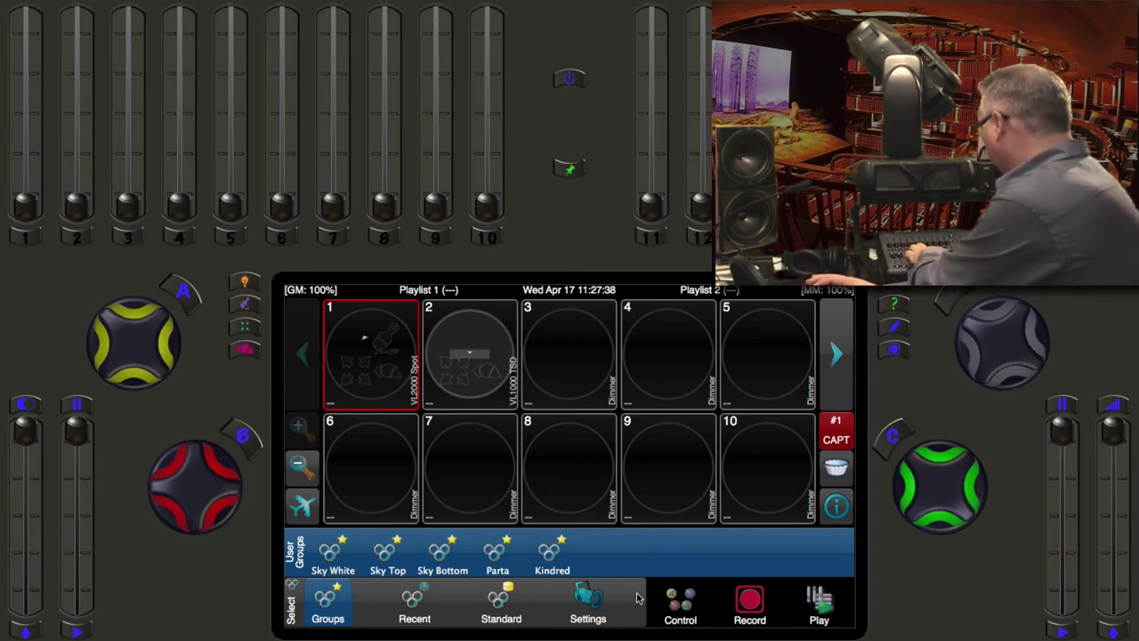
key(p)
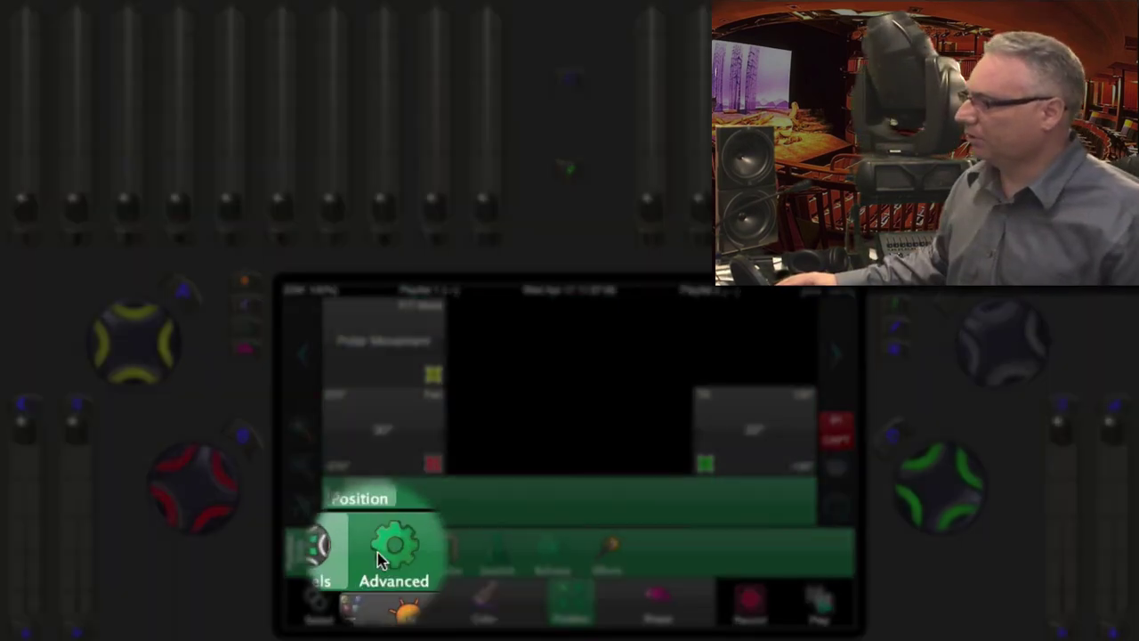
click(378, 556)
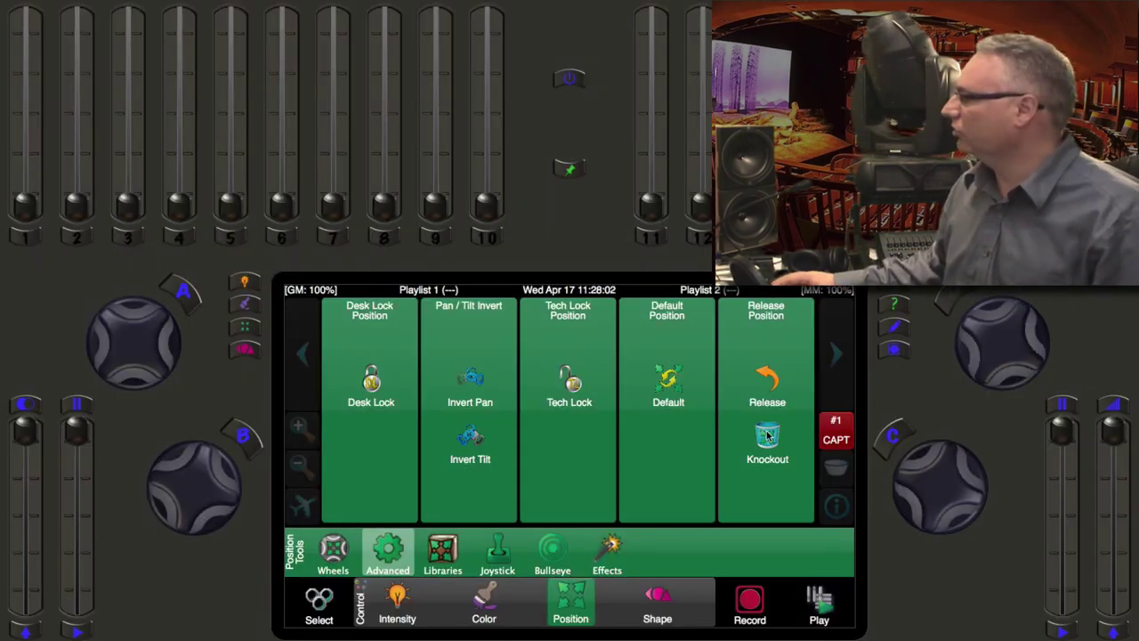
click(676, 382)
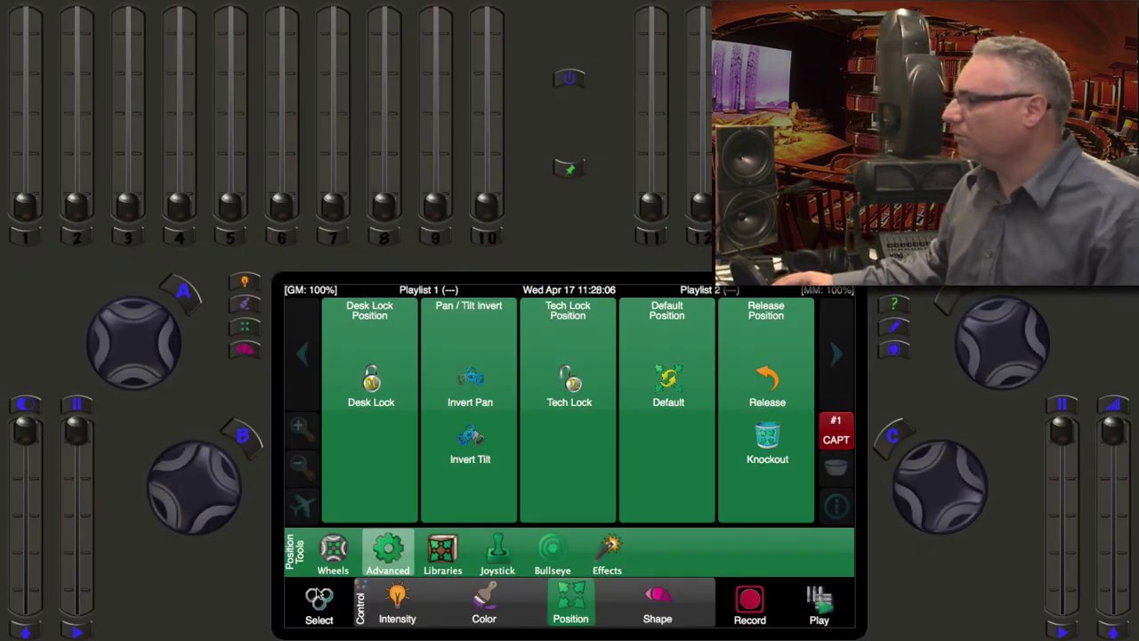
- Deselect and reselect fixture 1, and set its pan to 0° with the position wheels
click(318, 598)
click(399, 372)
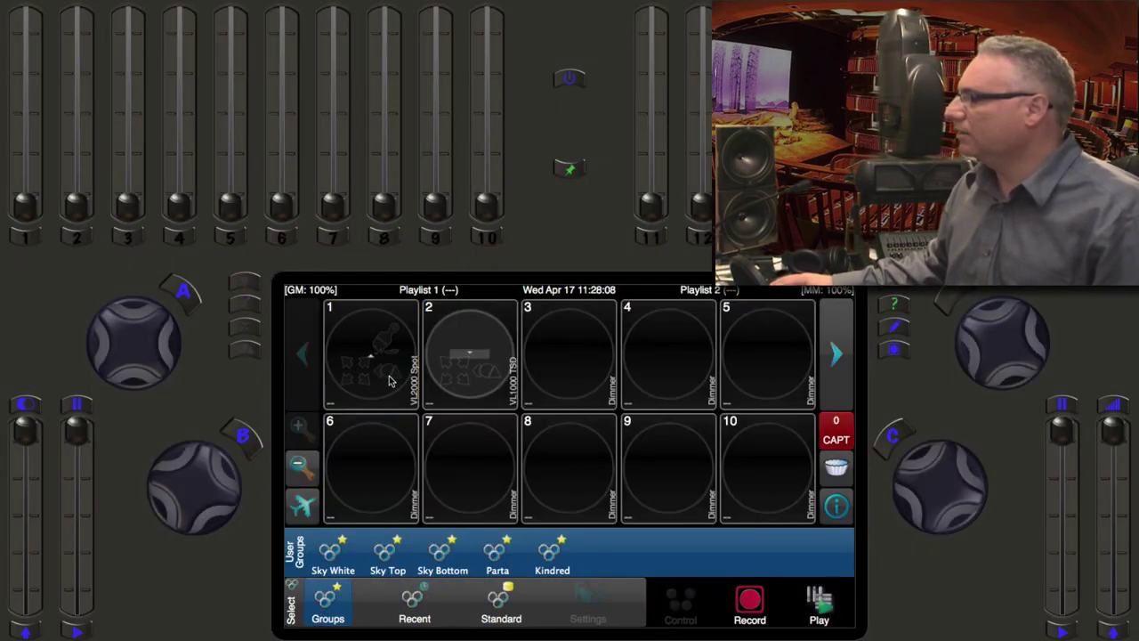
click(678, 616)
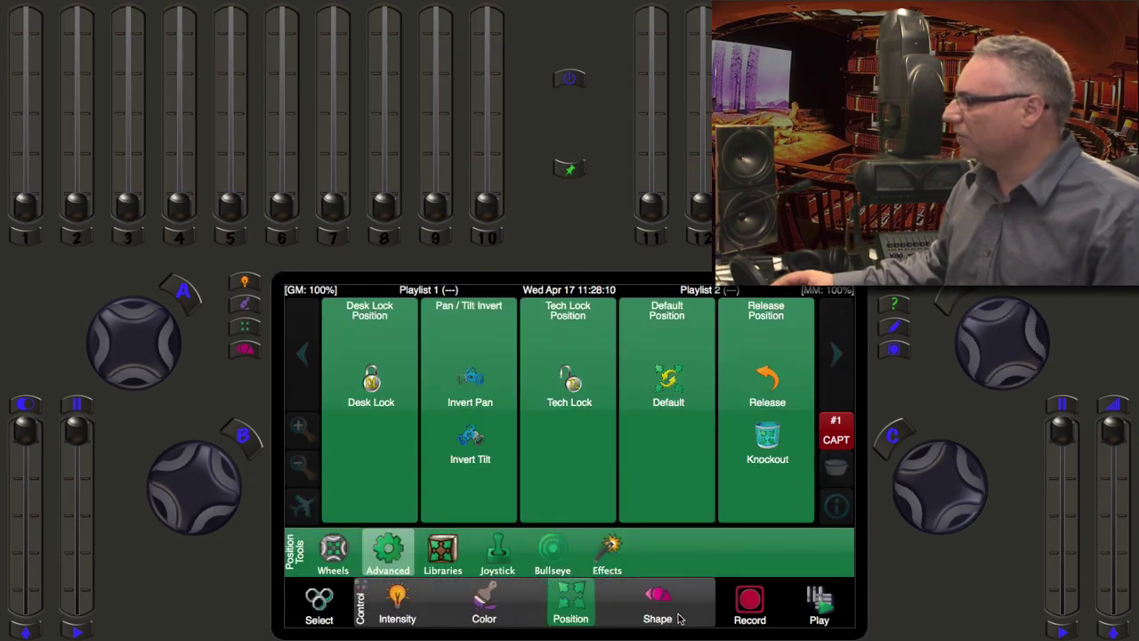
click(343, 553)
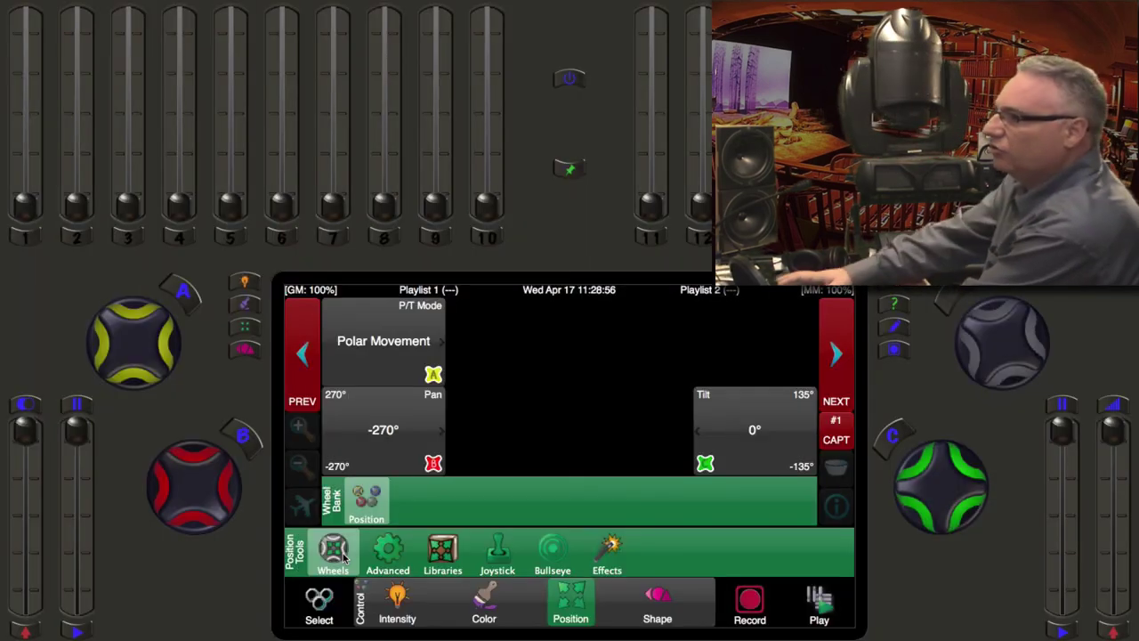
drag(347, 469, 372, 445)
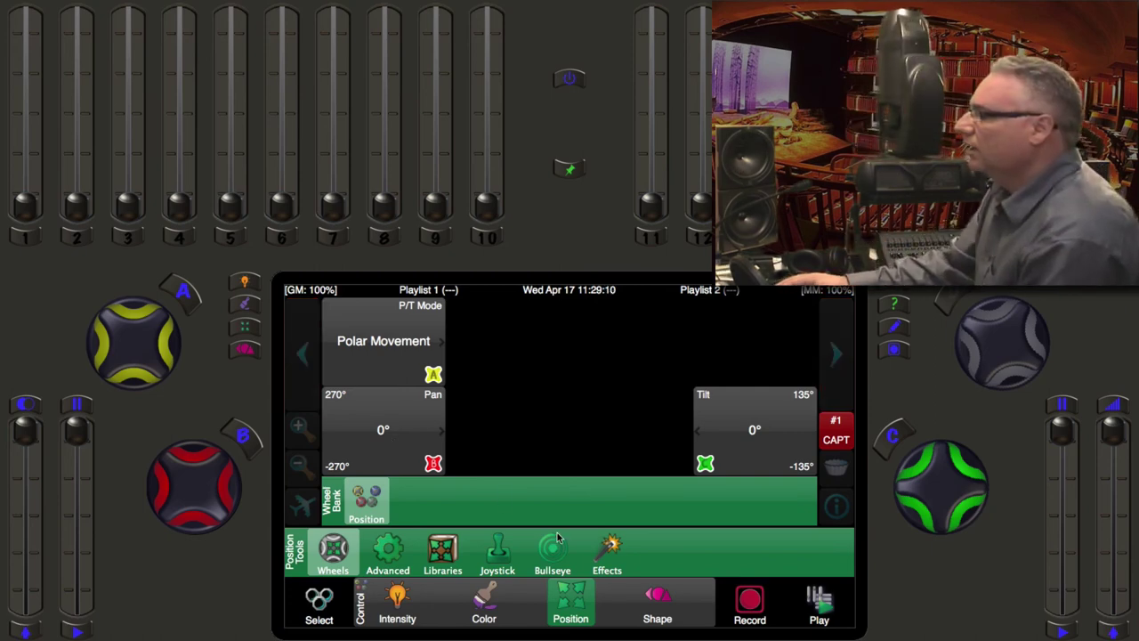
- View fixture 1's gobo and lens wheels, and dismiss the item update without updating anything
click(652, 606)
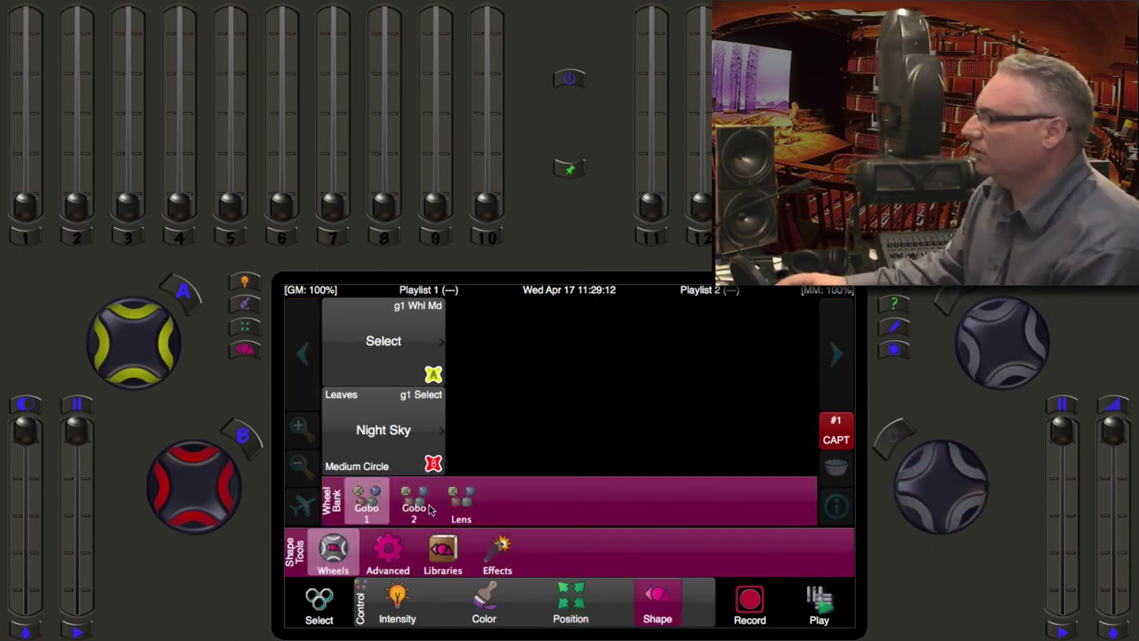
click(457, 502)
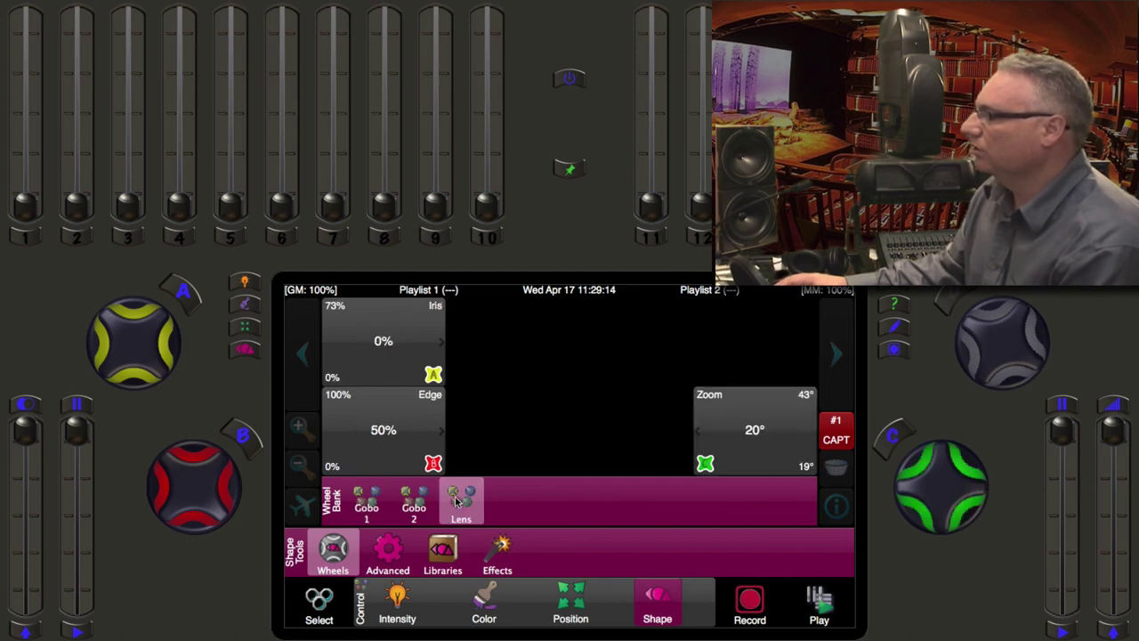
drag(790, 442, 819, 400)
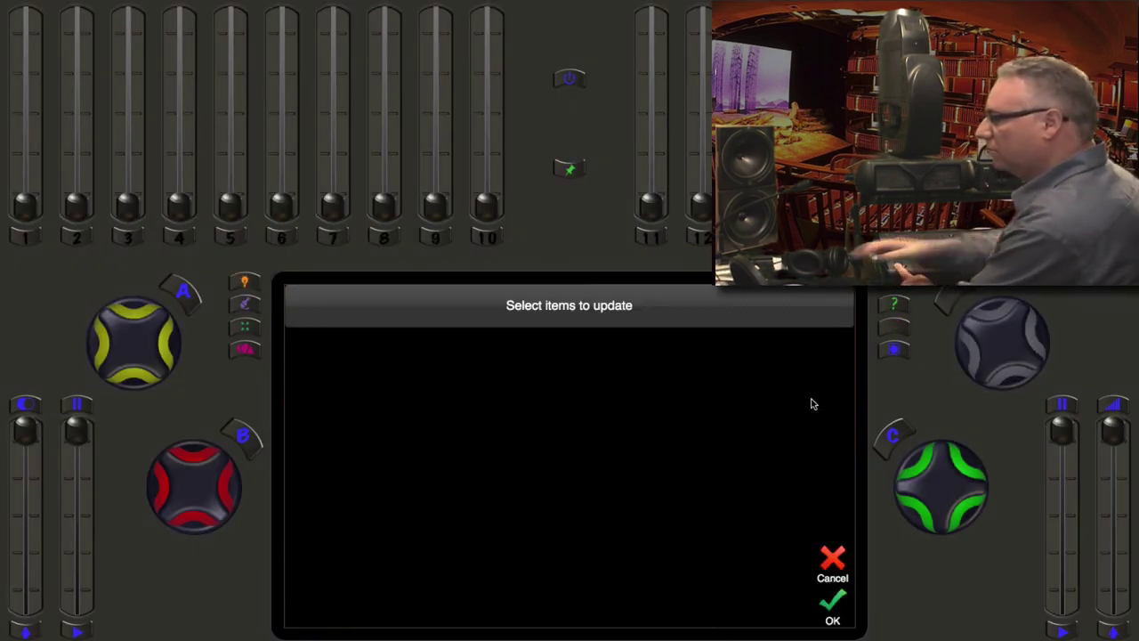
click(837, 559)
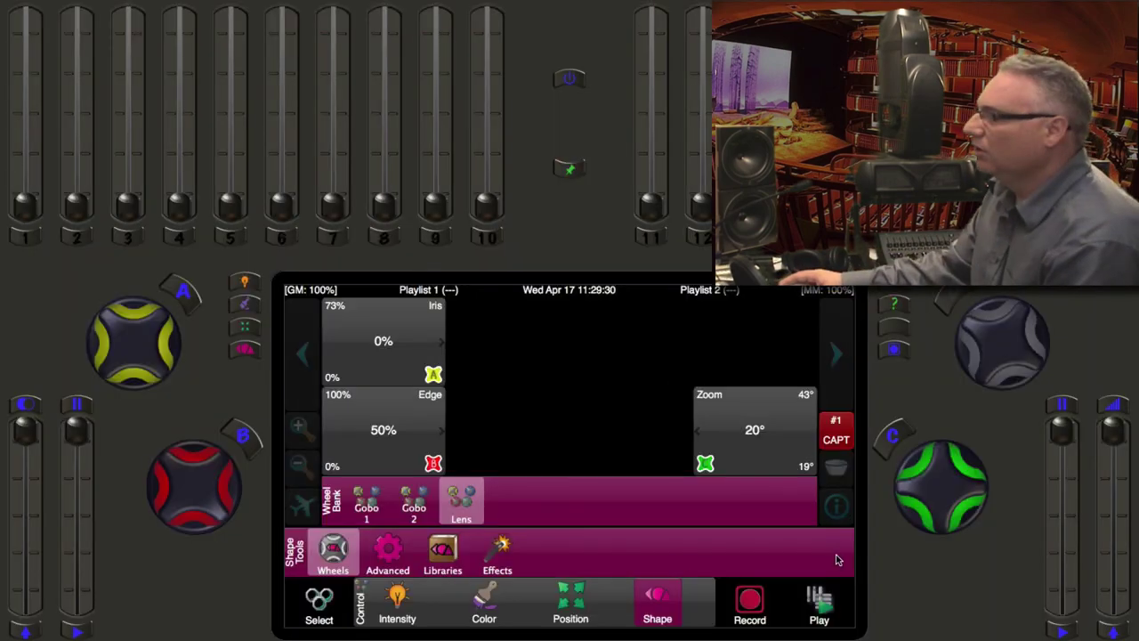
- Select fixture 2 in place of fixture 1 and look through its shape, position and color wheels
click(320, 609)
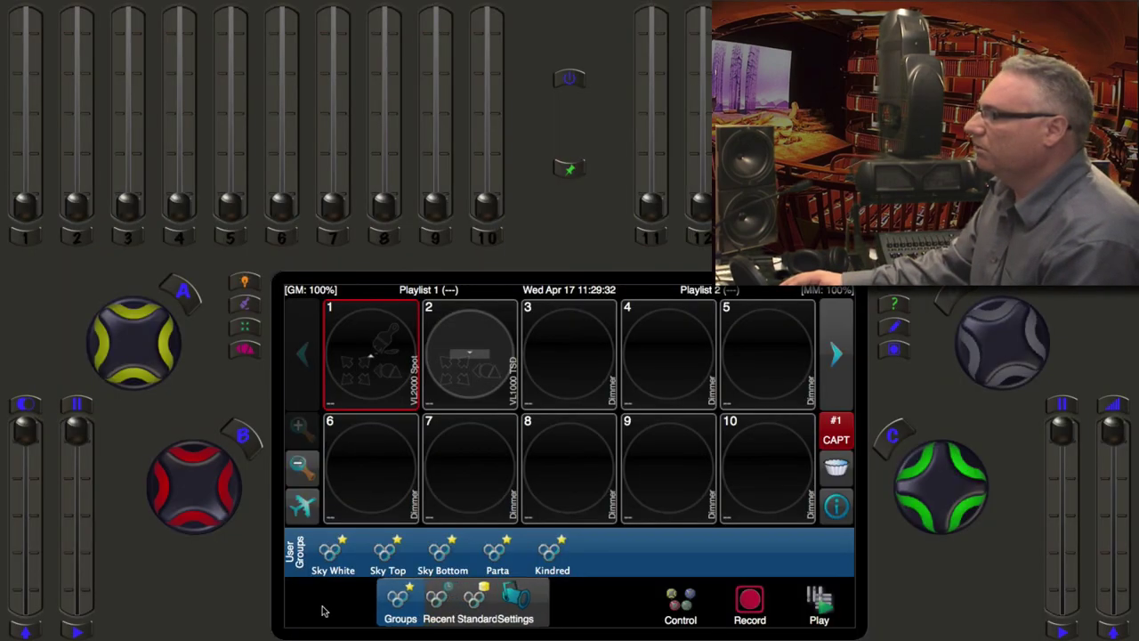
click(424, 350)
click(659, 614)
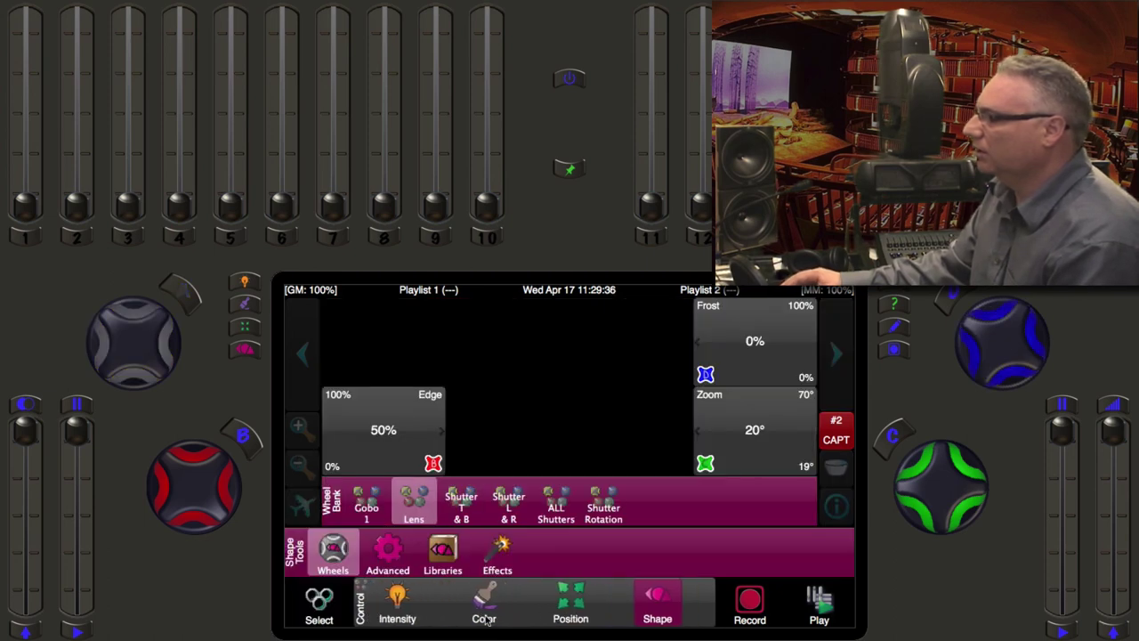
click(571, 601)
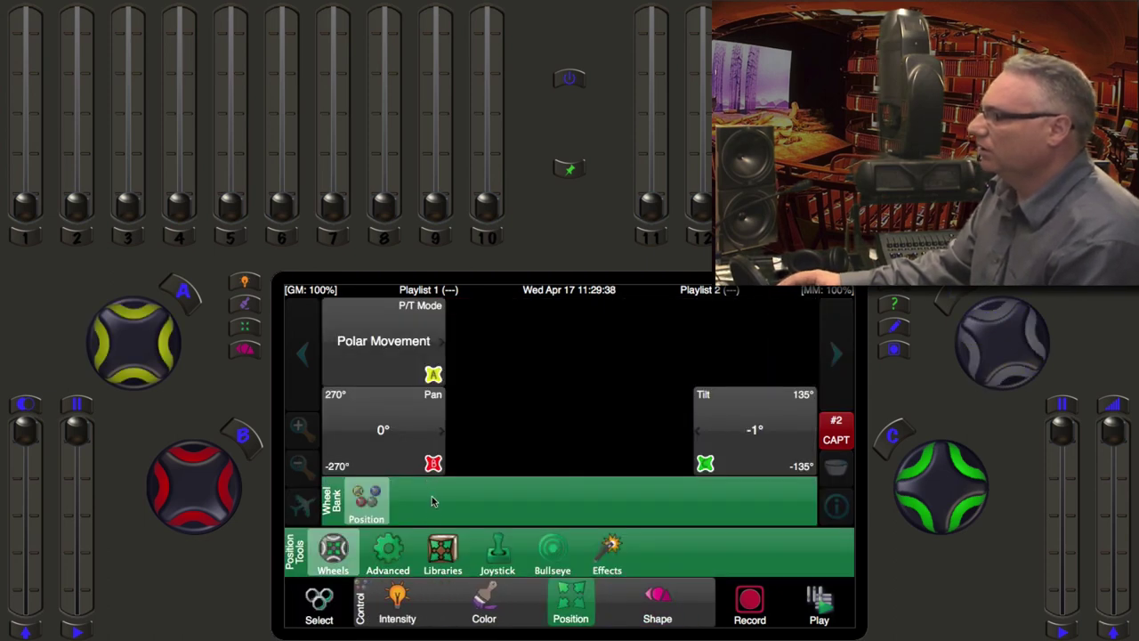
click(496, 608)
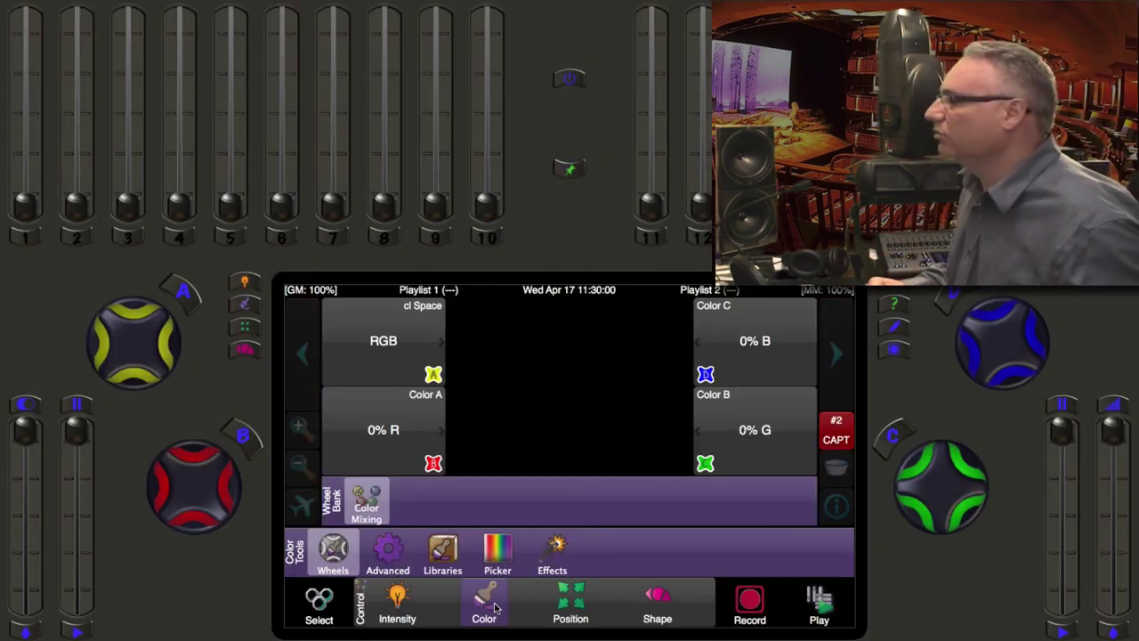
- Set fixture 2's gobo wheel 1 to Open in its shape wheels
click(673, 609)
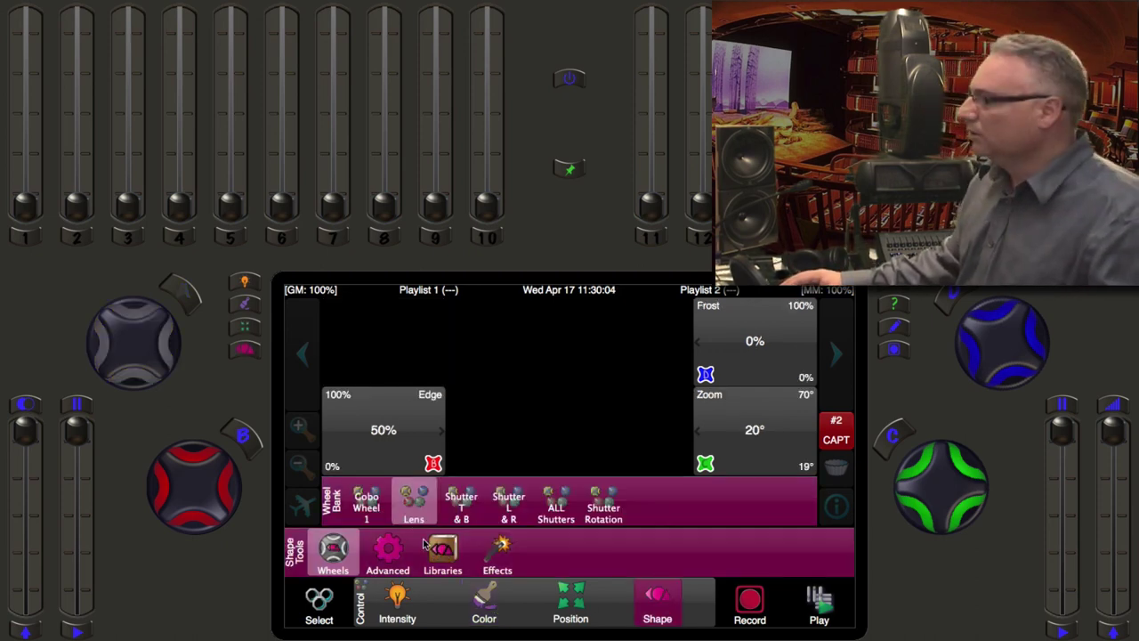
click(378, 505)
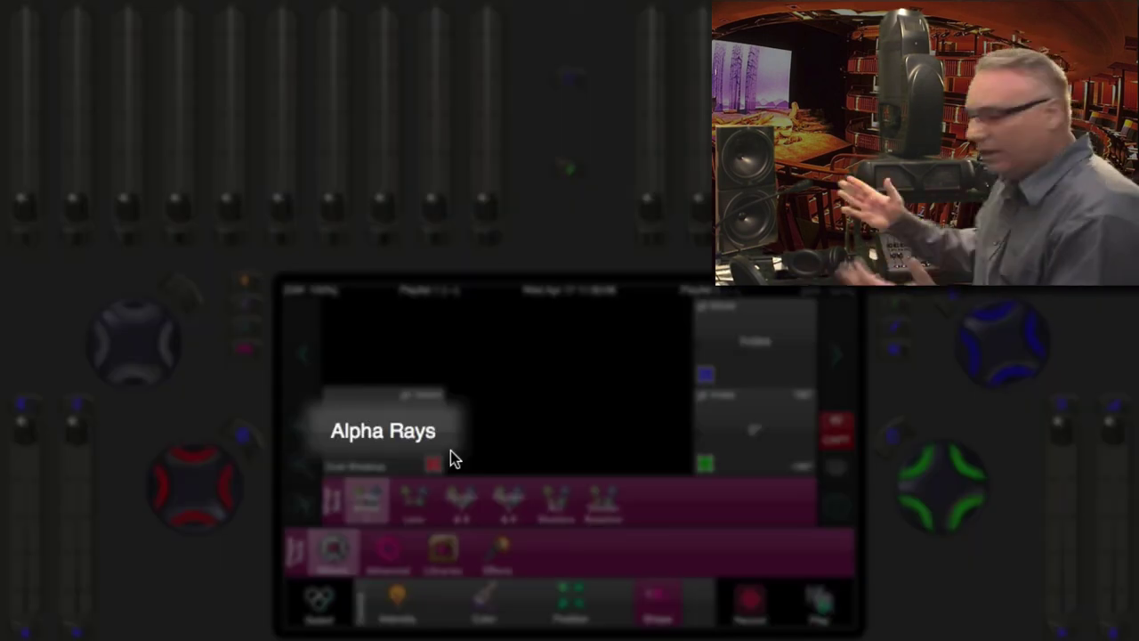
scroll(450, 458, up, 2)
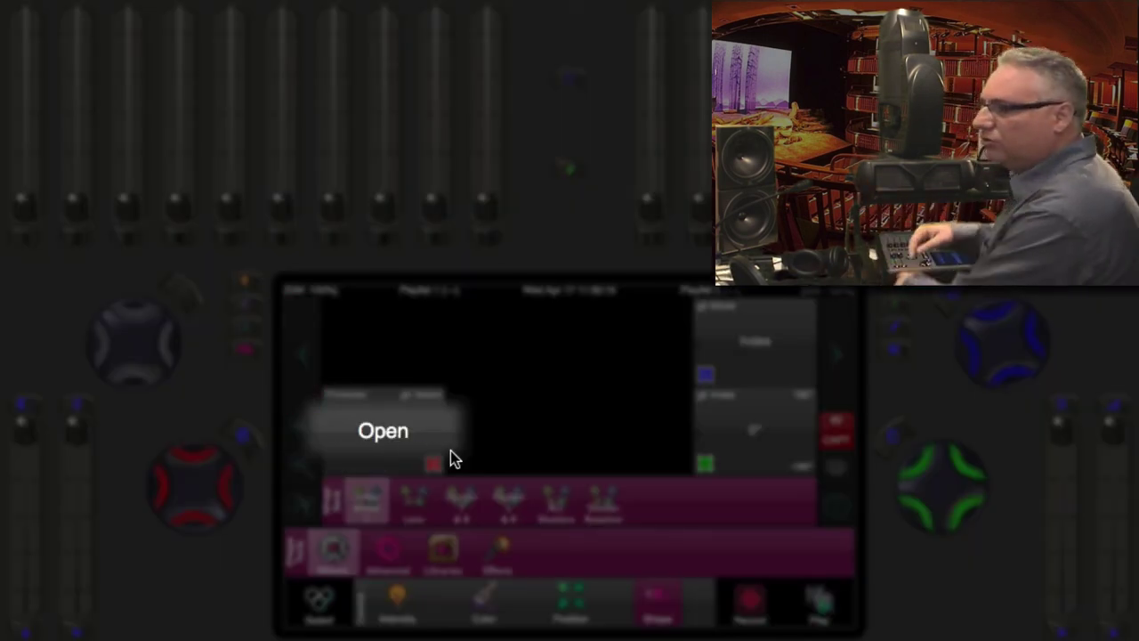